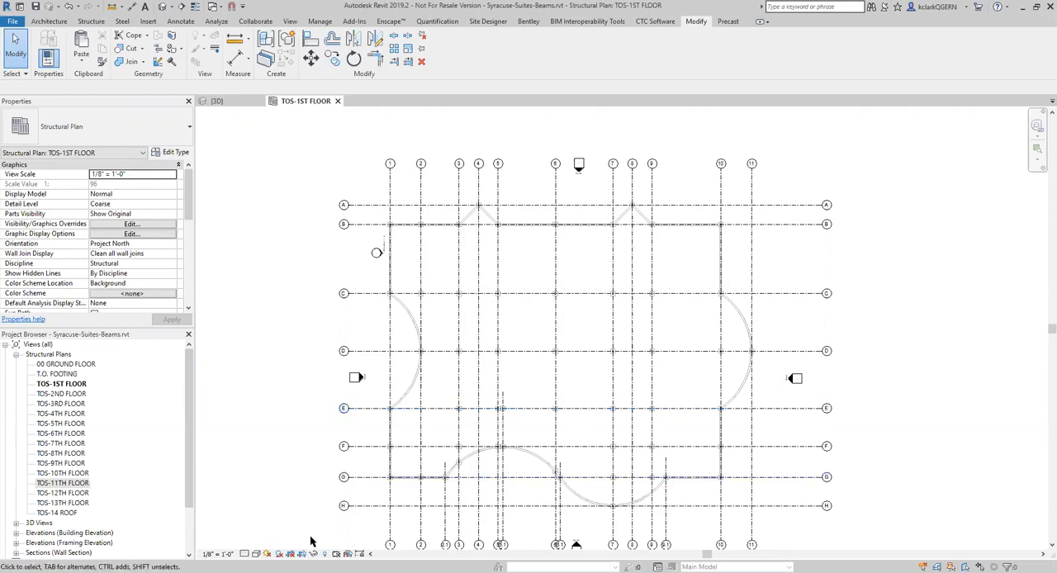
Start the Beam tool on the first-floor plan and close the Project Browser to enlarge the properties area
{"action": "scroll", "coordinate": [427, 419], "scroll_direction": "up", "scroll_amount": 3}
{"action": "middle_click_drag", "start_coordinate": [429, 317], "coordinate": [427, 352]}
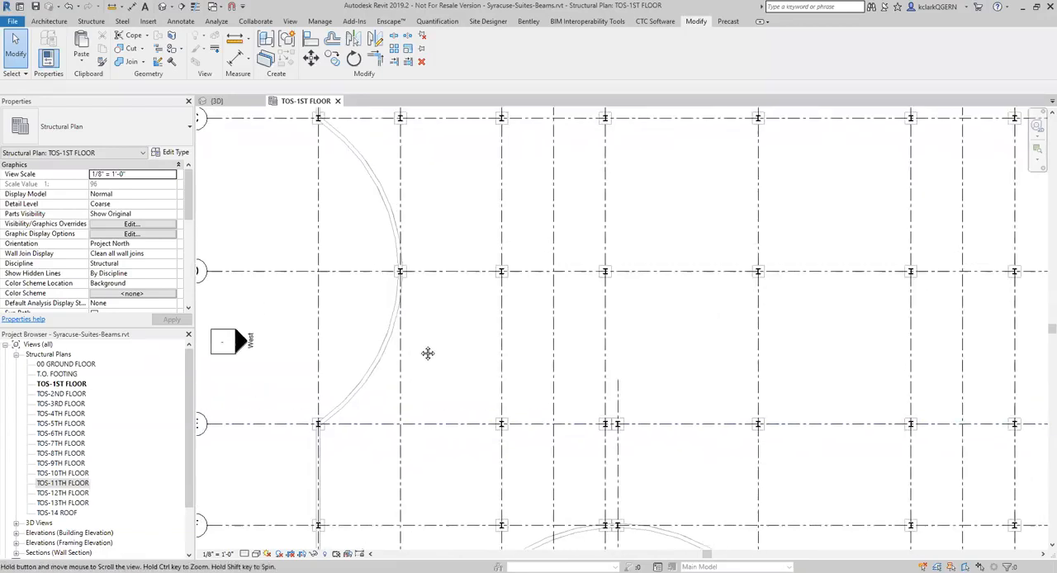
{"action": "left_click", "coordinate": [91, 20]}
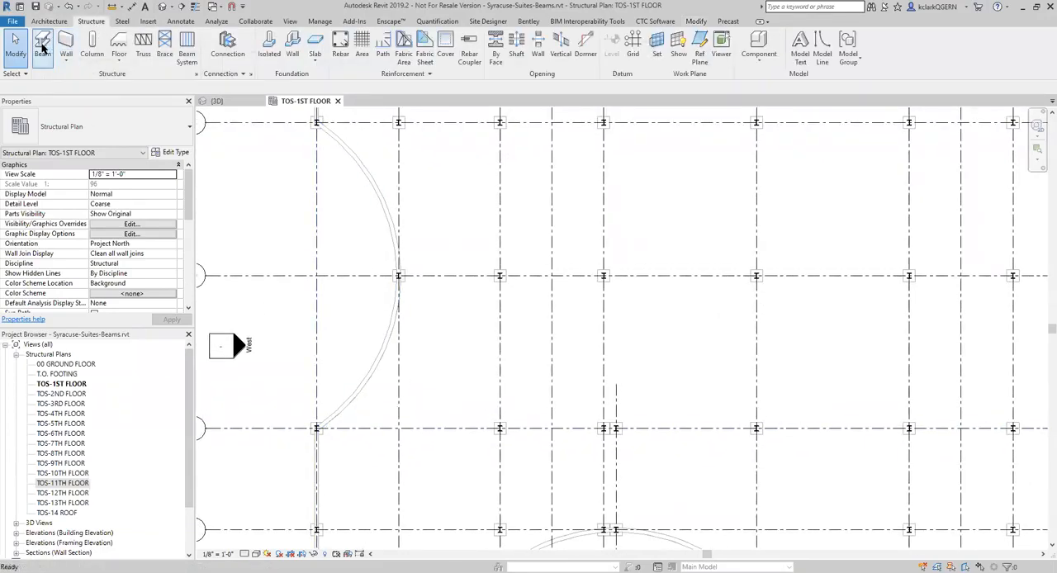
{"action": "left_click", "coordinate": [42, 45]}
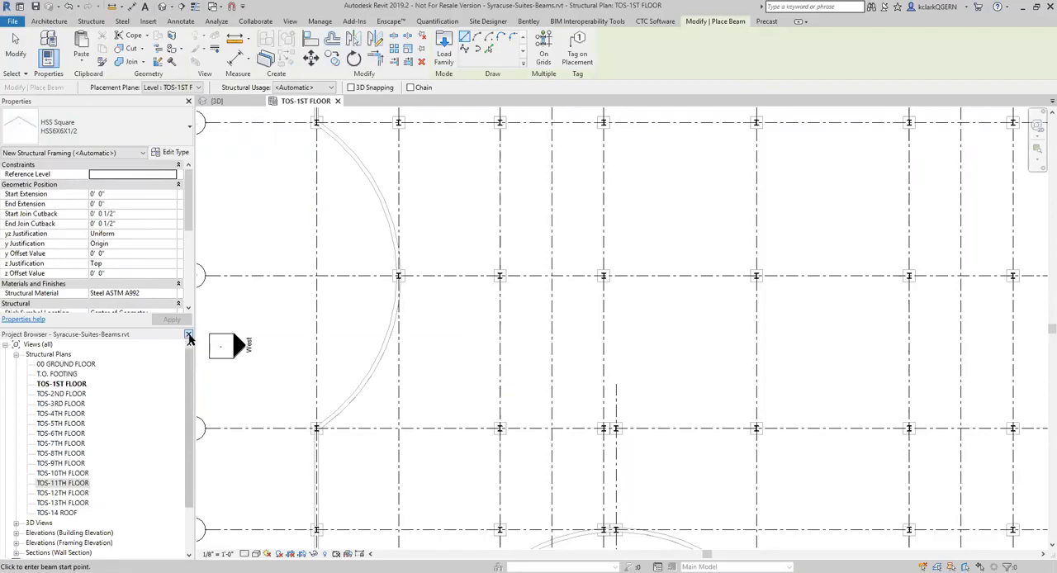
{"action": "left_click", "coordinate": [188, 333]}
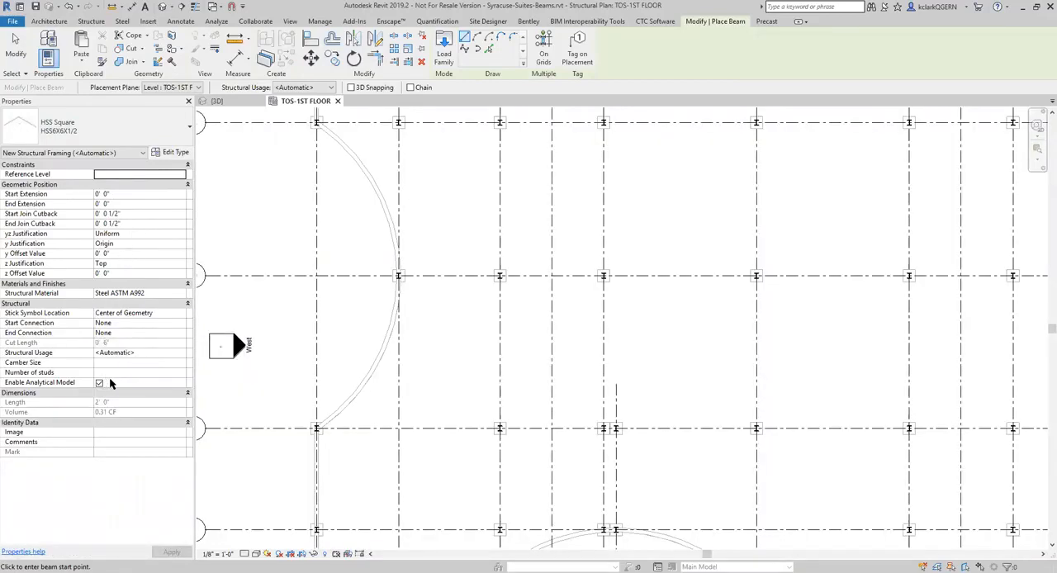
Draw a horizontal HSS6X6X1/2 beam with structural usage Girder from grid 2 to grid 3, between grids D and E
{"action": "left_click", "coordinate": [182, 354]}
{"action": "left_click", "coordinate": [181, 352]}
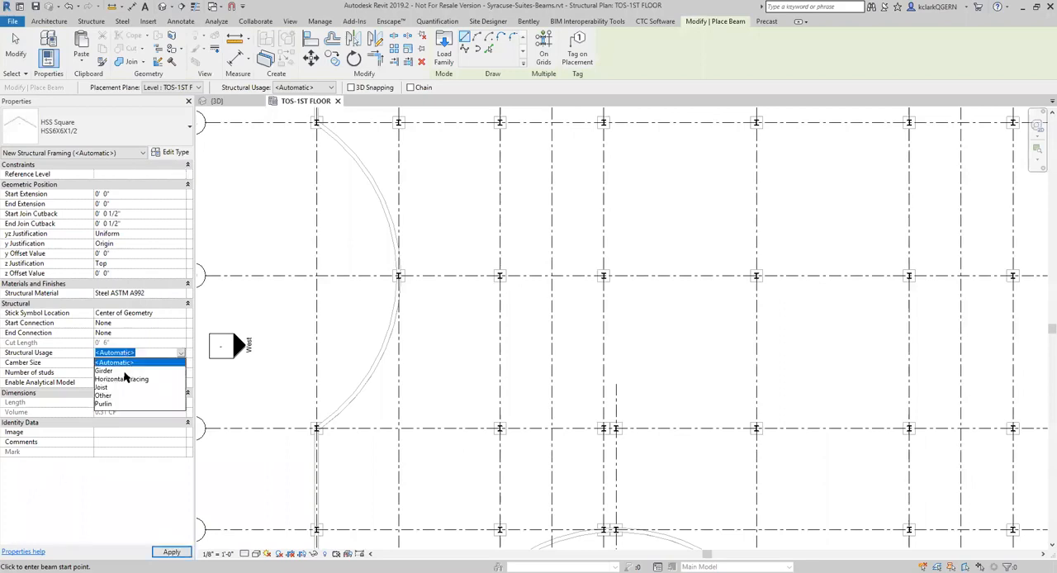
{"action": "left_click", "coordinate": [113, 372]}
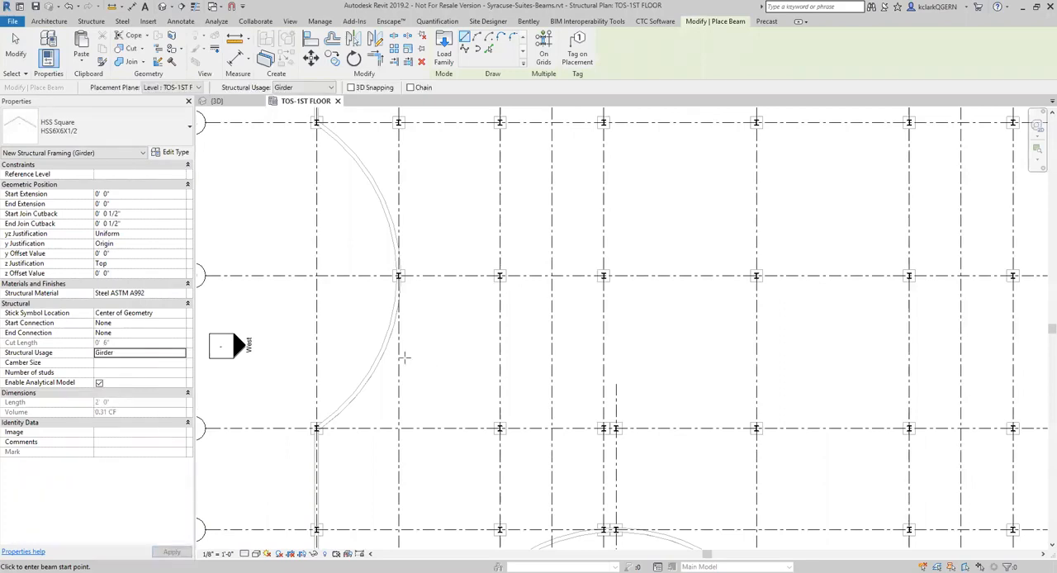
{"action": "left_click", "coordinate": [400, 357]}
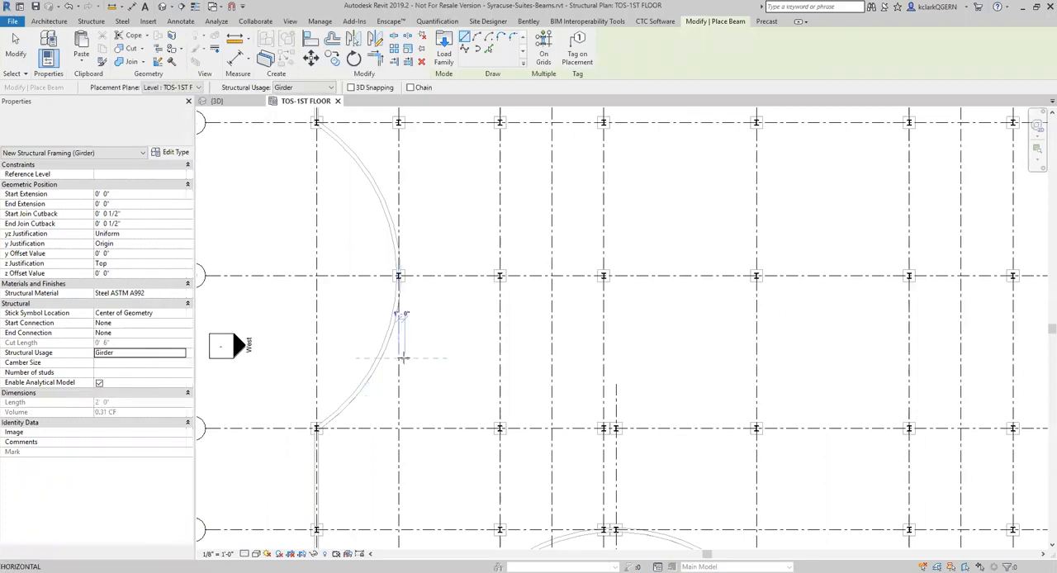
{"action": "left_click", "coordinate": [498, 359]}
{"action": "scroll", "coordinate": [416, 367], "scroll_direction": "up", "scroll_amount": 6}
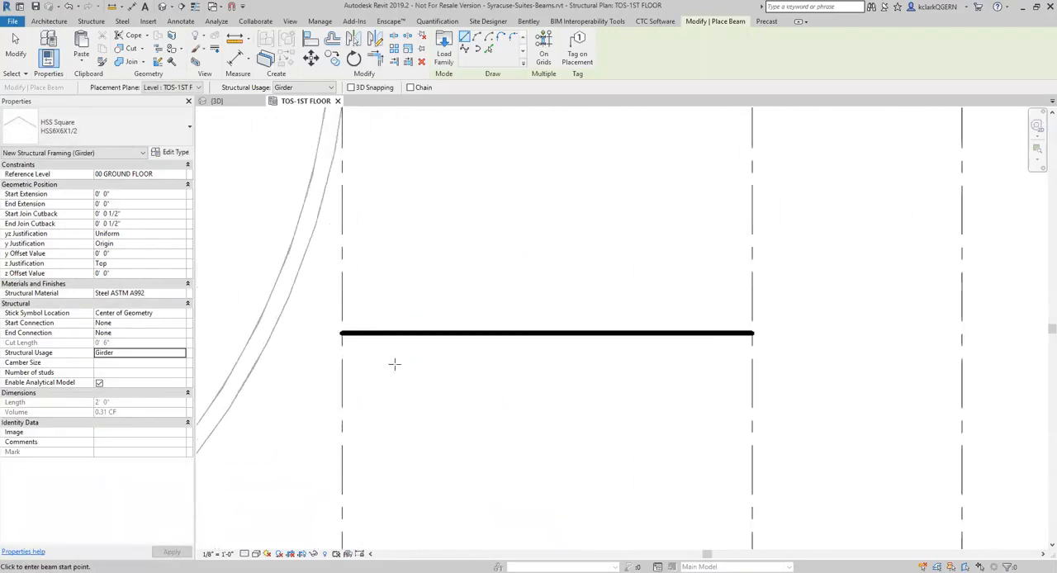
Draw a second horizontal beam with structural usage Joist from grid 2 to grid 3, just below the girder
{"action": "left_click", "coordinate": [181, 353]}
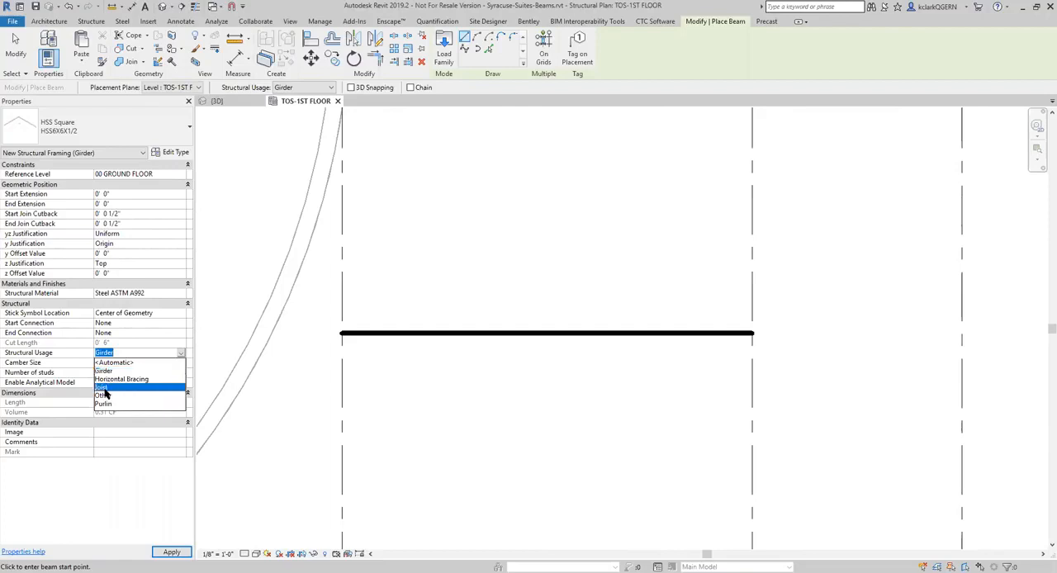
{"action": "left_click", "coordinate": [101, 387]}
{"action": "left_click", "coordinate": [341, 380]}
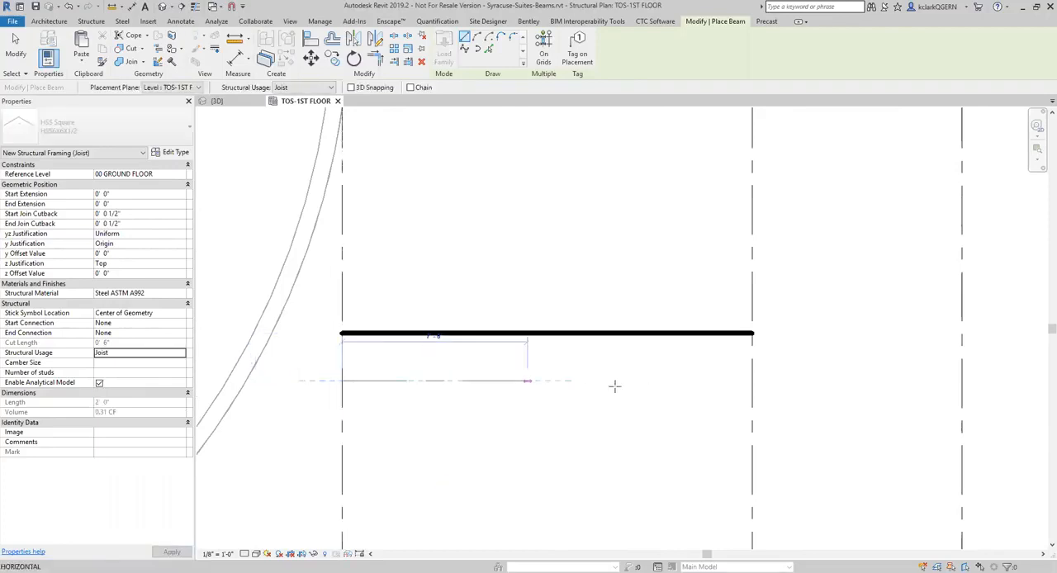
{"action": "left_click", "coordinate": [751, 381]}
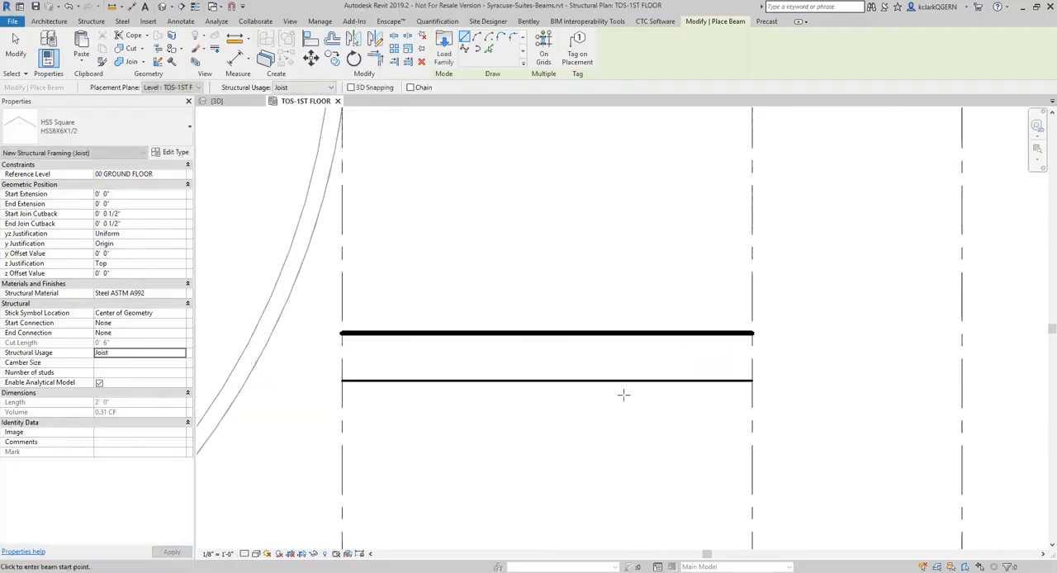
Draw a horizontal beam with structural usage Purlin between grids 2 and 3 above the girder, and delete the stray short purlin
{"action": "left_click", "coordinate": [180, 353]}
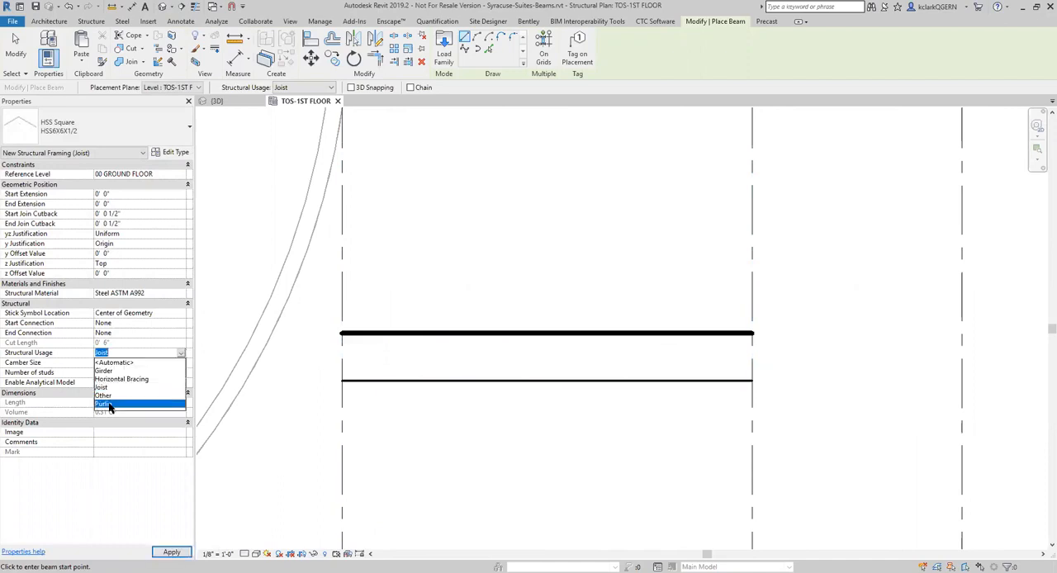
{"action": "left_click", "coordinate": [102, 403]}
{"action": "left_click", "coordinate": [508, 334]}
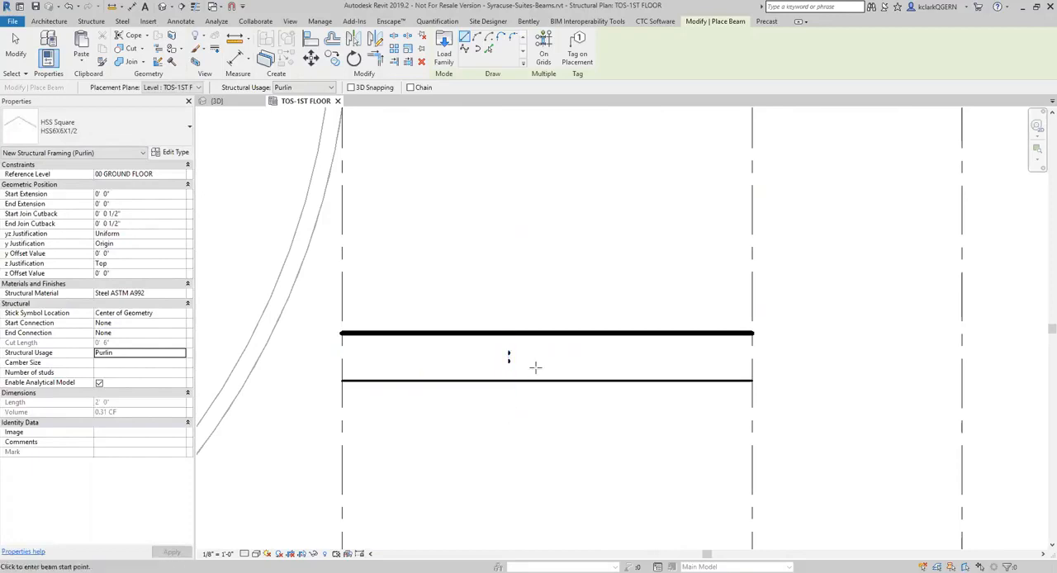
{"action": "left_click", "coordinate": [341, 242]}
{"action": "left_click", "coordinate": [752, 242]}
{"action": "key", "text": "Escape"}
{"action": "key", "text": "Escape"}
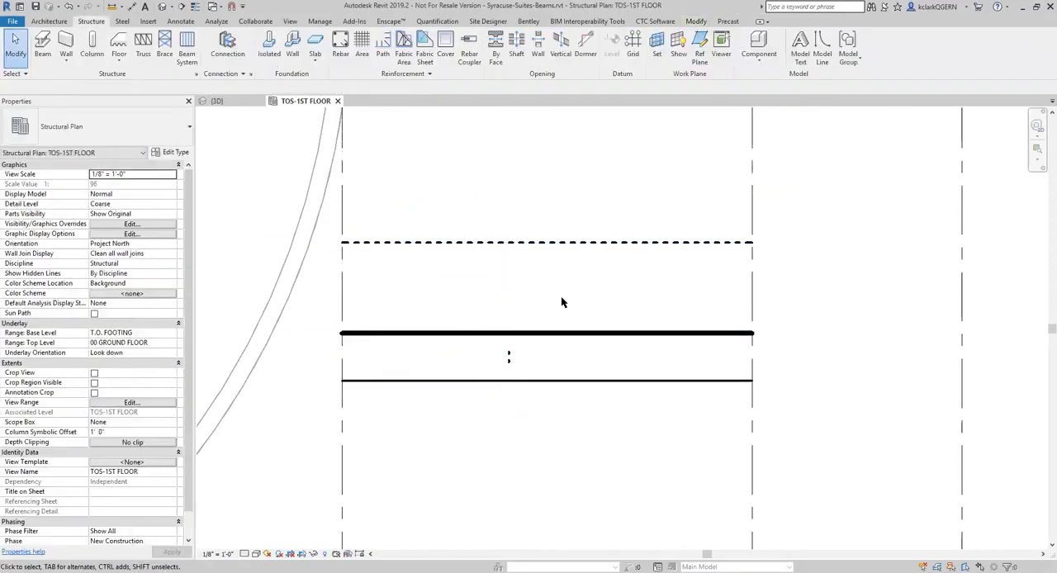
{"action": "left_click", "coordinate": [508, 362]}
{"action": "key", "text": "Delete"}
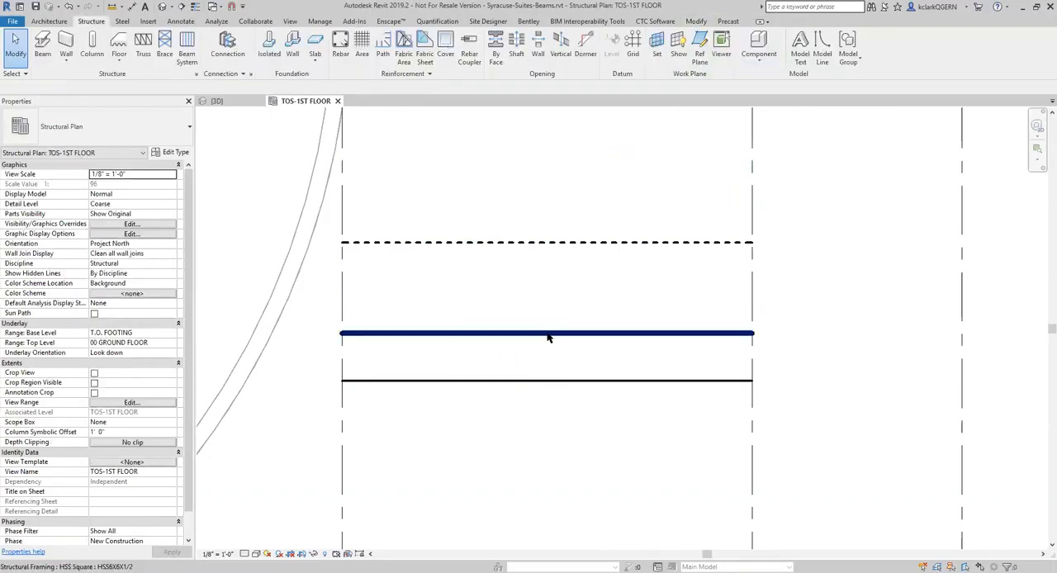
Delete the girder, joist and purlin drawn between grids 2 and 3
{"action": "left_click", "coordinate": [547, 334]}
{"action": "left_click", "coordinate": [547, 381]}
{"action": "left_click", "coordinate": [575, 243]}
{"action": "key", "text": "Escape"}
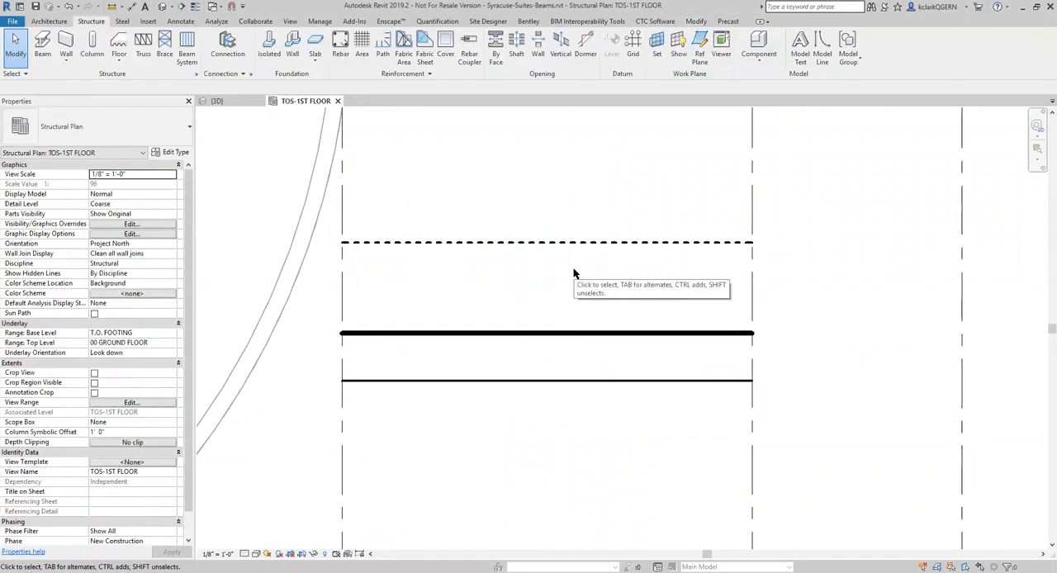
{"action": "scroll", "coordinate": [559, 328], "scroll_direction": "down", "scroll_amount": 2}
{"action": "scroll", "coordinate": [558, 329], "scroll_direction": "down", "scroll_amount": 1}
{"action": "left_click_drag", "start_coordinate": [585, 379], "coordinate": [531, 269]}
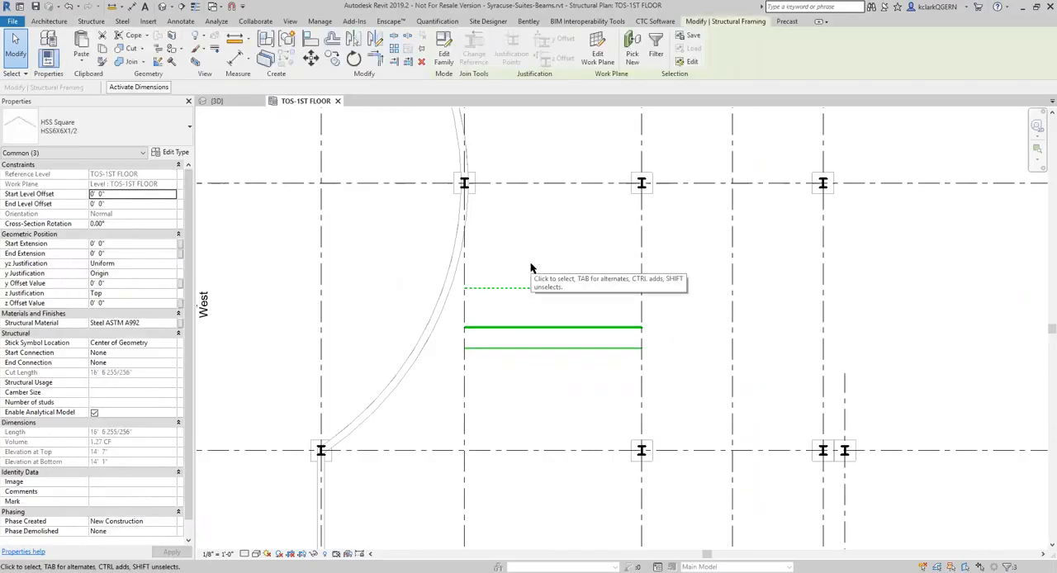
{"action": "key", "text": "Delete"}
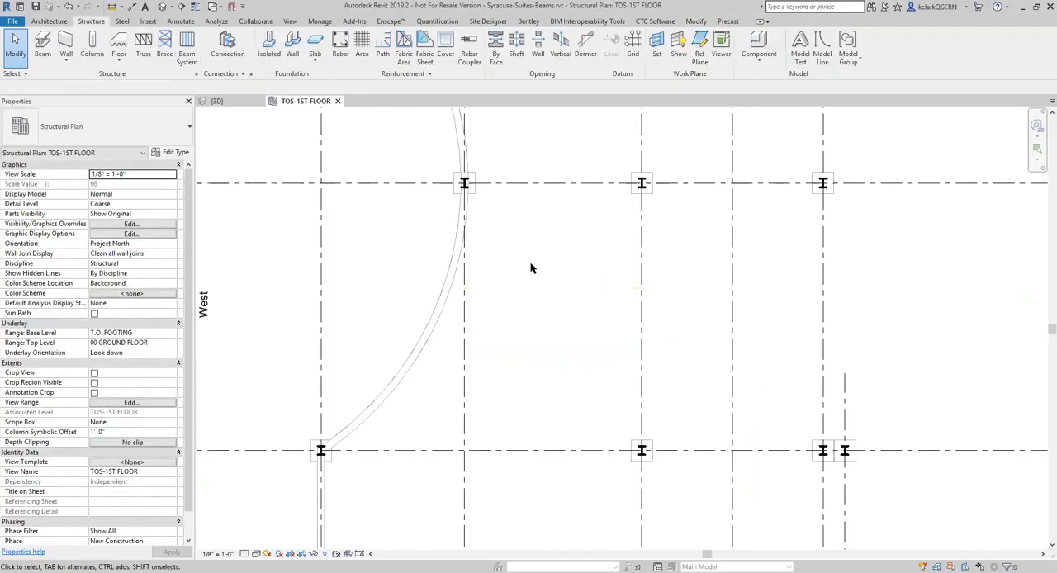
Start the Beam tool and look through the available framing types, keeping HSS6X6X1/2
{"action": "left_click", "coordinate": [50, 43]}
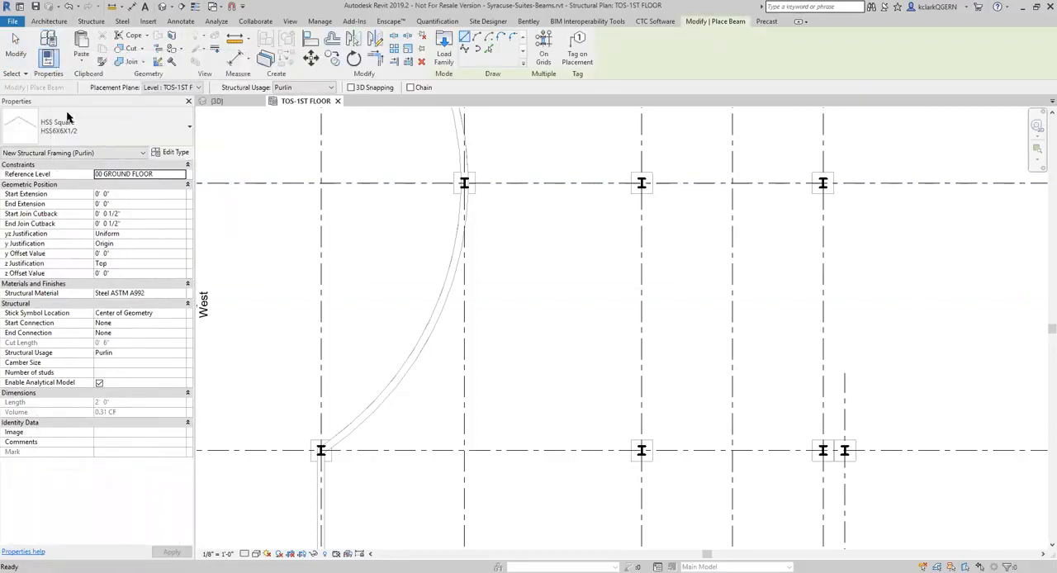
{"action": "left_click", "coordinate": [111, 123]}
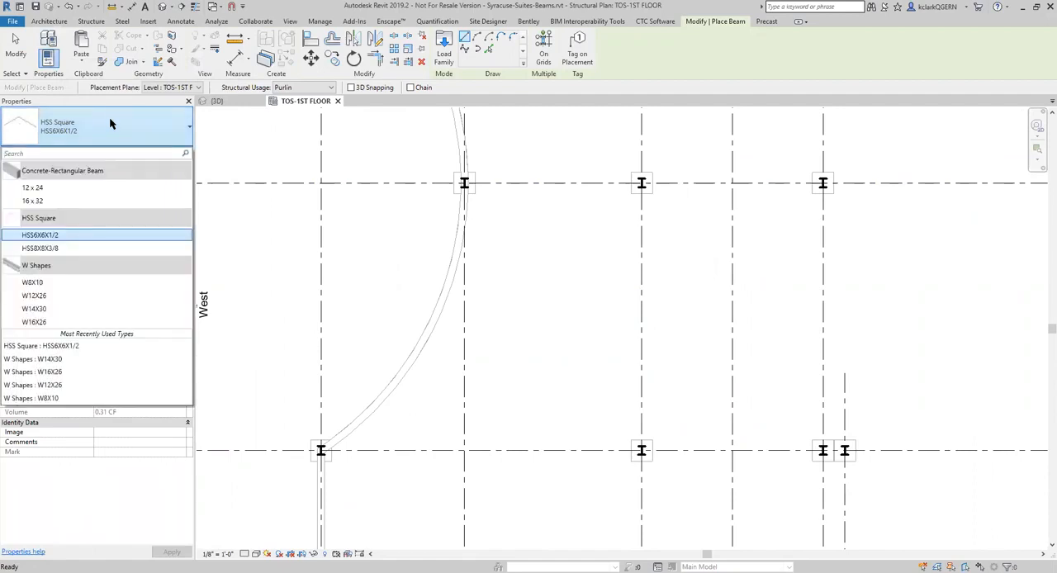
{"action": "left_click", "coordinate": [110, 123]}
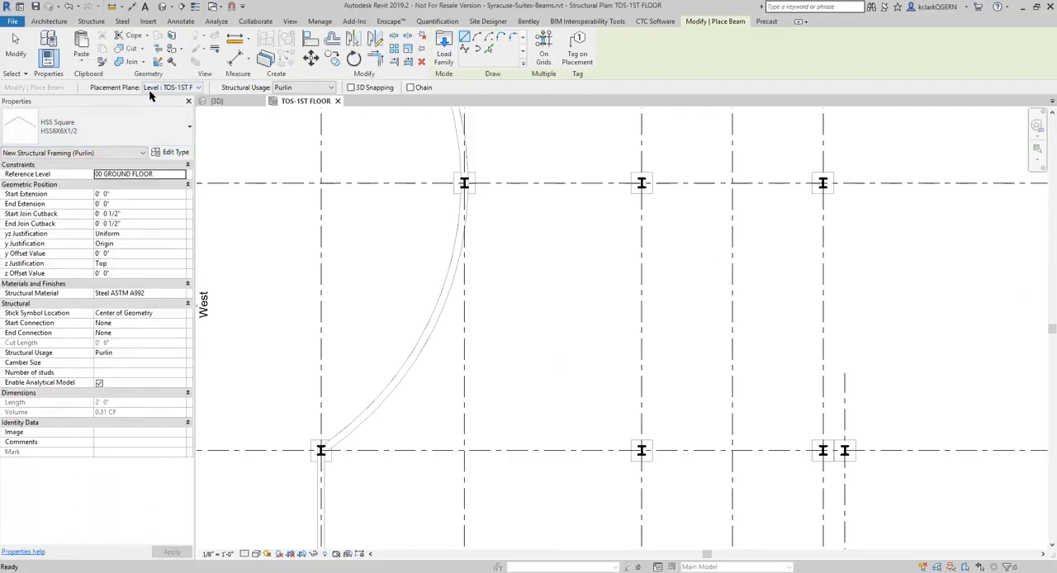
Review the placement plane levels, keeping TOS-1ST FLOOR, and set the beam's structural usage to <Automatic>
{"action": "left_click", "coordinate": [193, 87]}
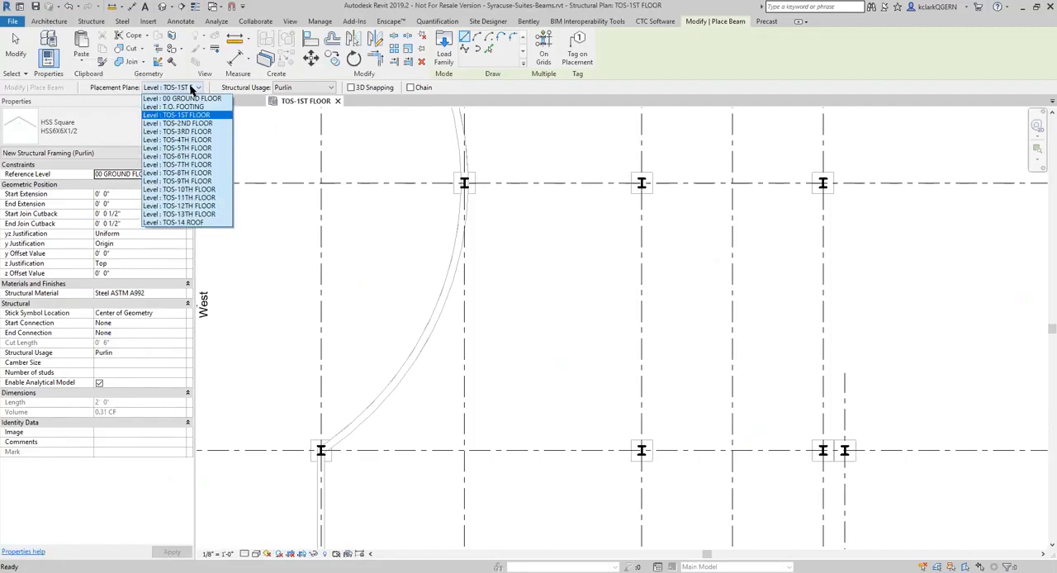
{"action": "left_click", "coordinate": [192, 88]}
{"action": "left_click", "coordinate": [192, 89]}
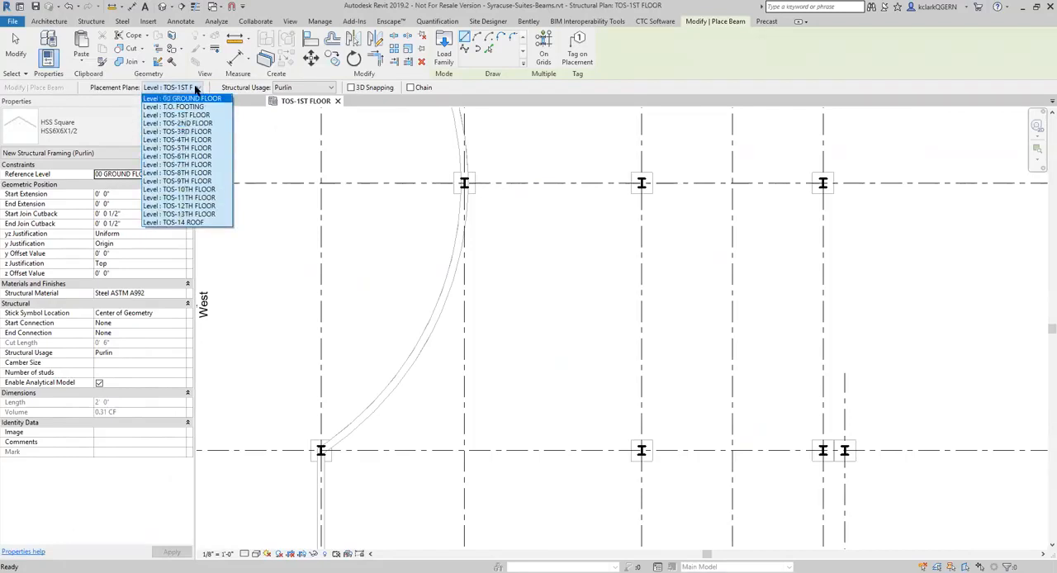
{"action": "left_click", "coordinate": [195, 88]}
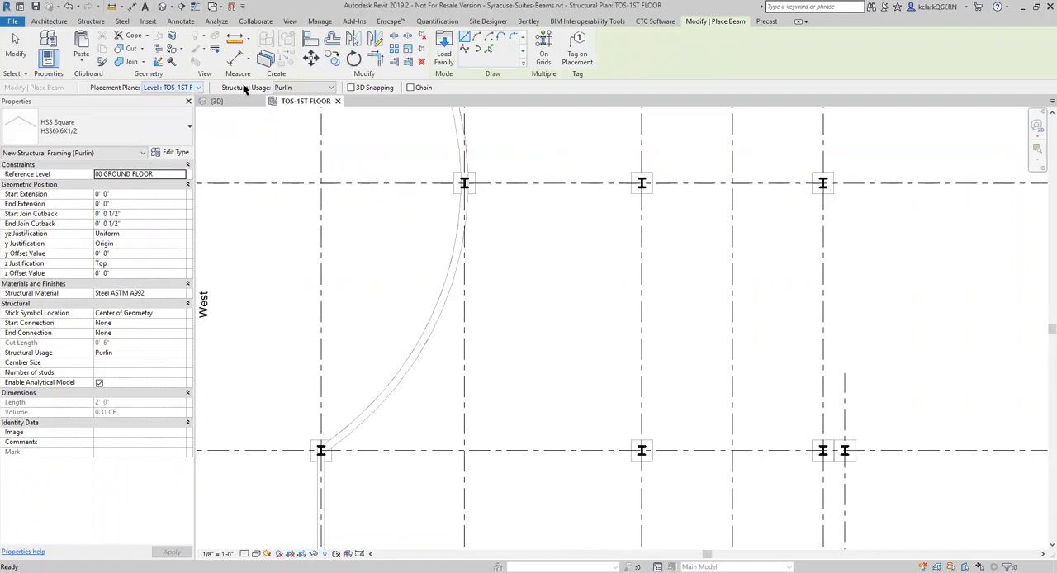
{"action": "left_click", "coordinate": [303, 89]}
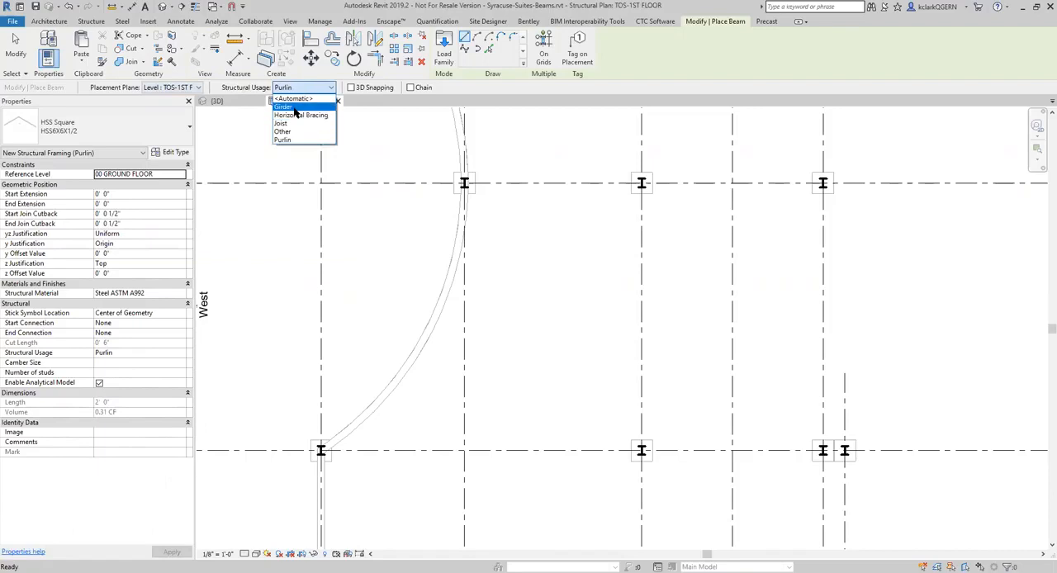
{"action": "left_click", "coordinate": [294, 98]}
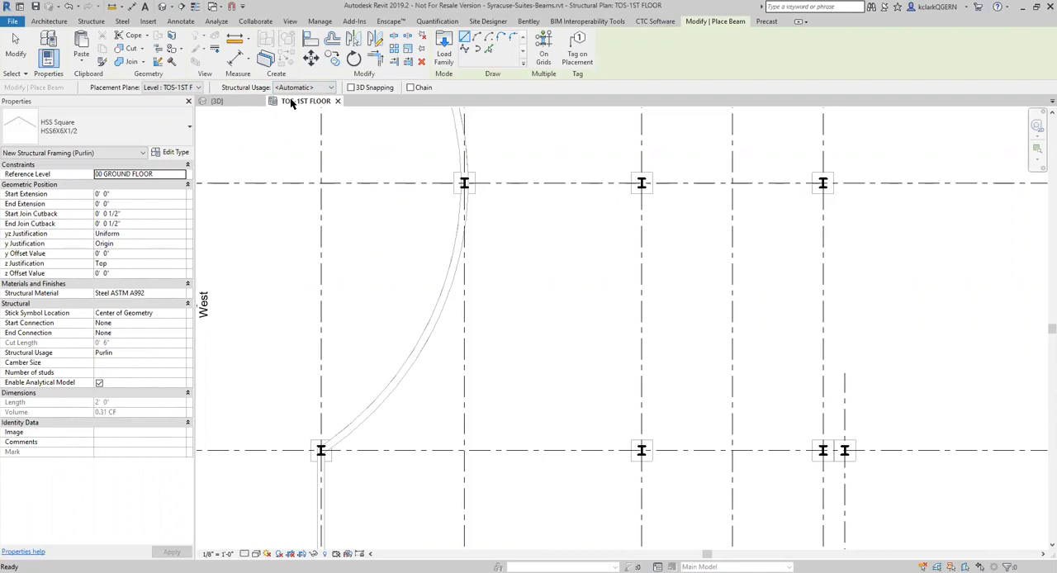
Examine the columns and foundation walls up close in the 3D view and return to the TOS-1ST FLOOR plan
{"action": "left_click", "coordinate": [216, 100]}
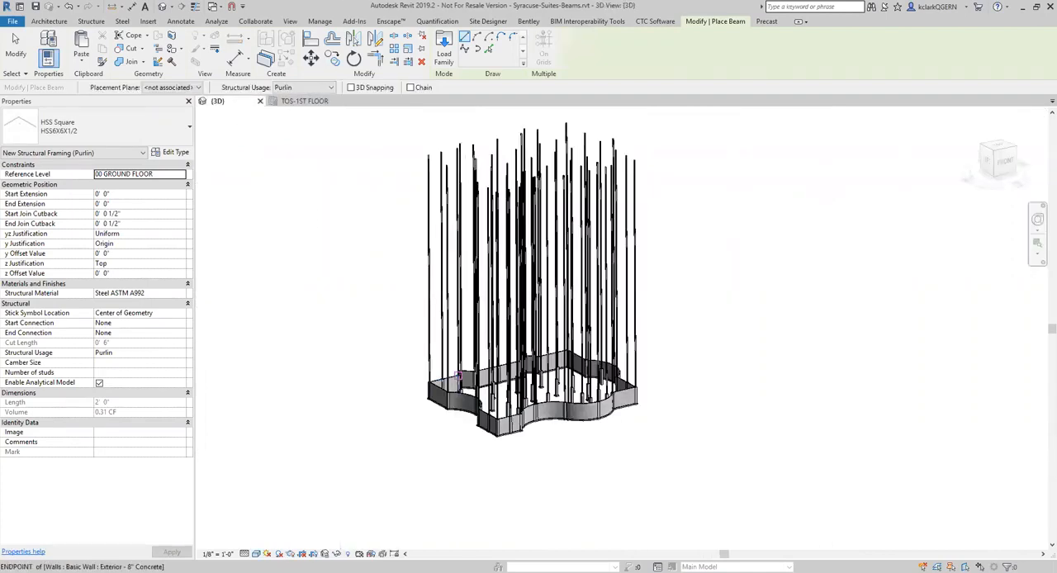
{"action": "scroll", "coordinate": [419, 332], "scroll_direction": "up", "scroll_amount": 5}
{"action": "scroll", "coordinate": [419, 333], "scroll_direction": "up", "scroll_amount": 3}
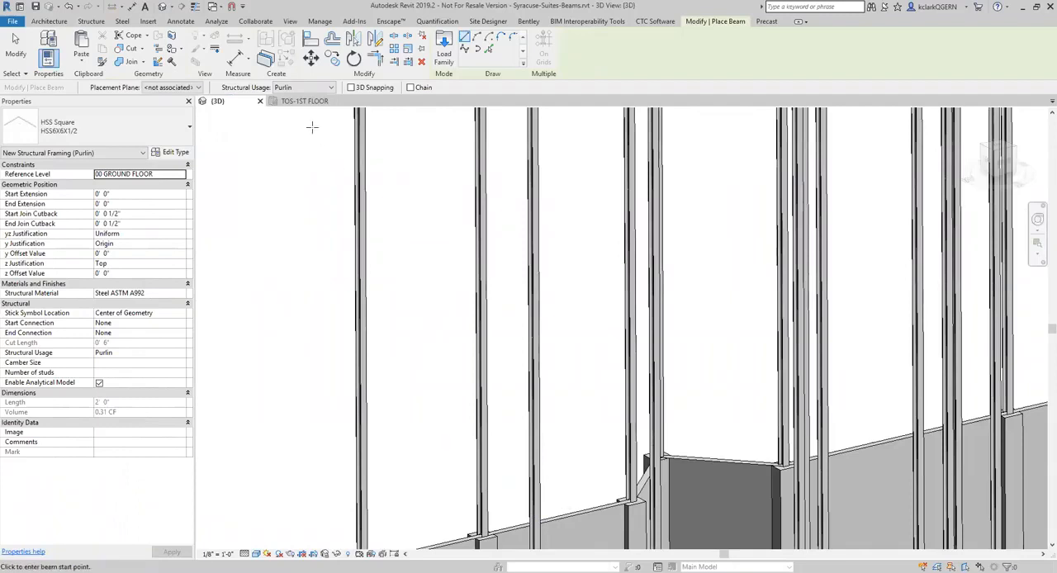
{"action": "left_click", "coordinate": [304, 101]}
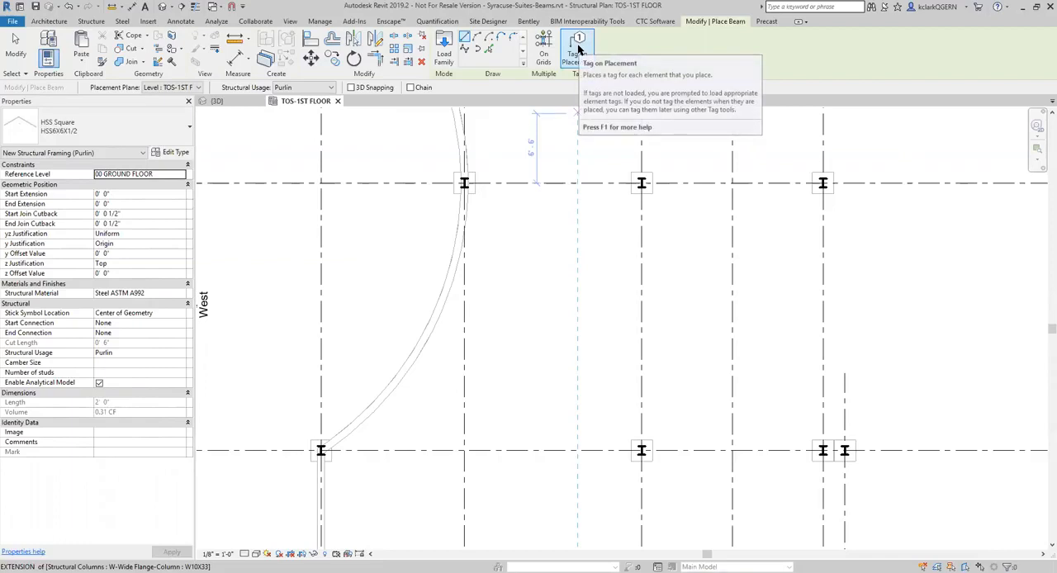
{"action": "left_click", "coordinate": [477, 41]}
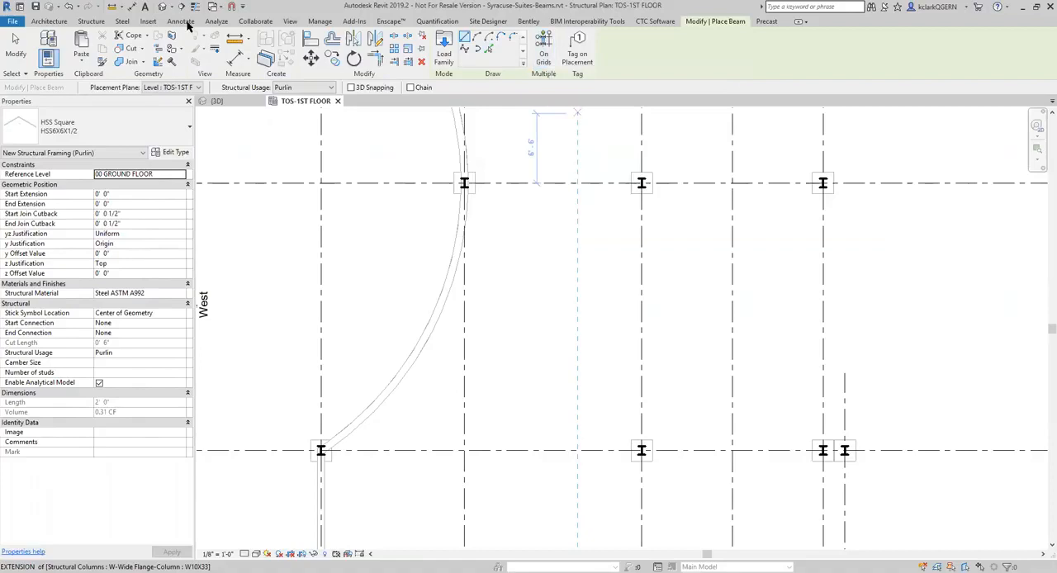
{"action": "left_click", "coordinate": [91, 20]}
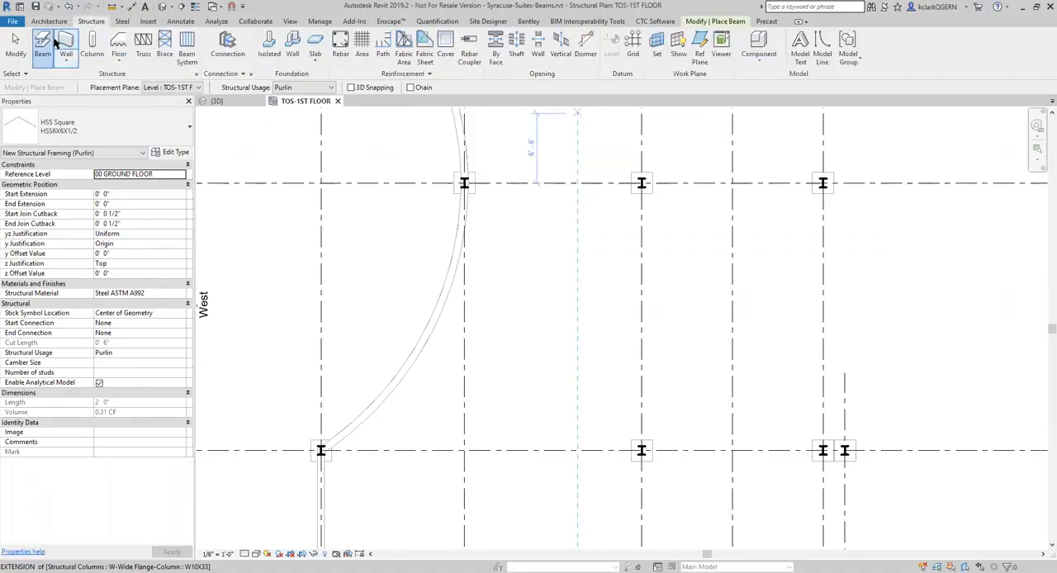
{"action": "left_click", "coordinate": [718, 21]}
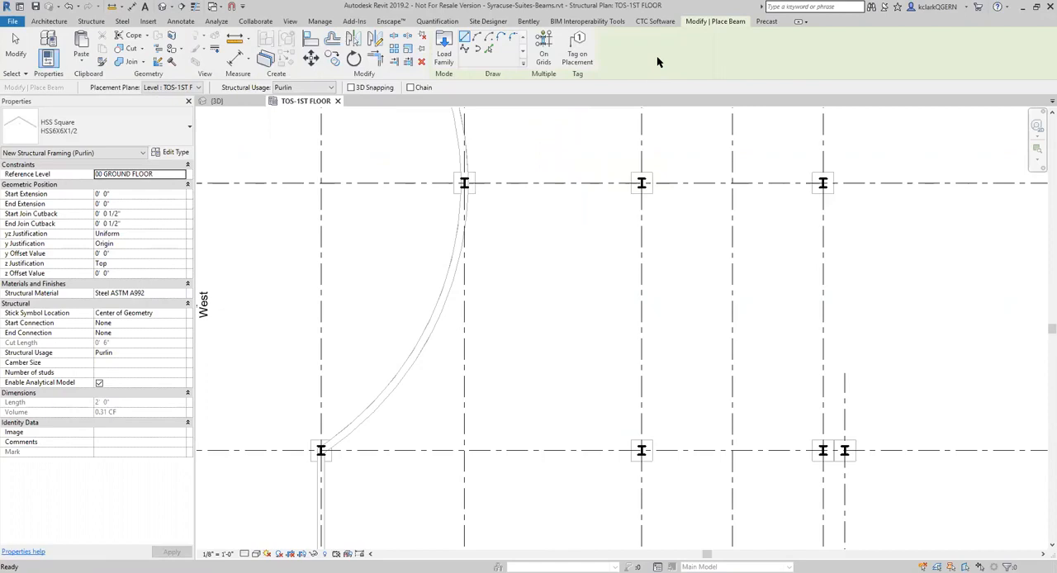
Try to place HSS6X6X1/2 beams on grid line C and the five grid lines crossing it, using On Grids
{"action": "left_click", "coordinate": [543, 48]}
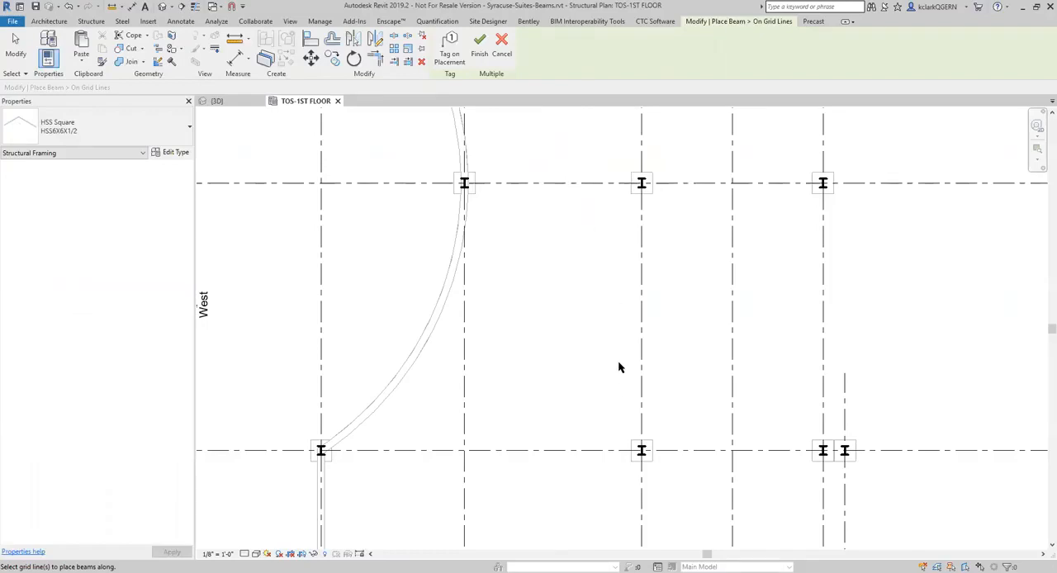
{"action": "scroll", "coordinate": [578, 400], "scroll_direction": "down", "scroll_amount": 4}
{"action": "scroll", "coordinate": [578, 400], "scroll_direction": "up", "scroll_amount": 5}
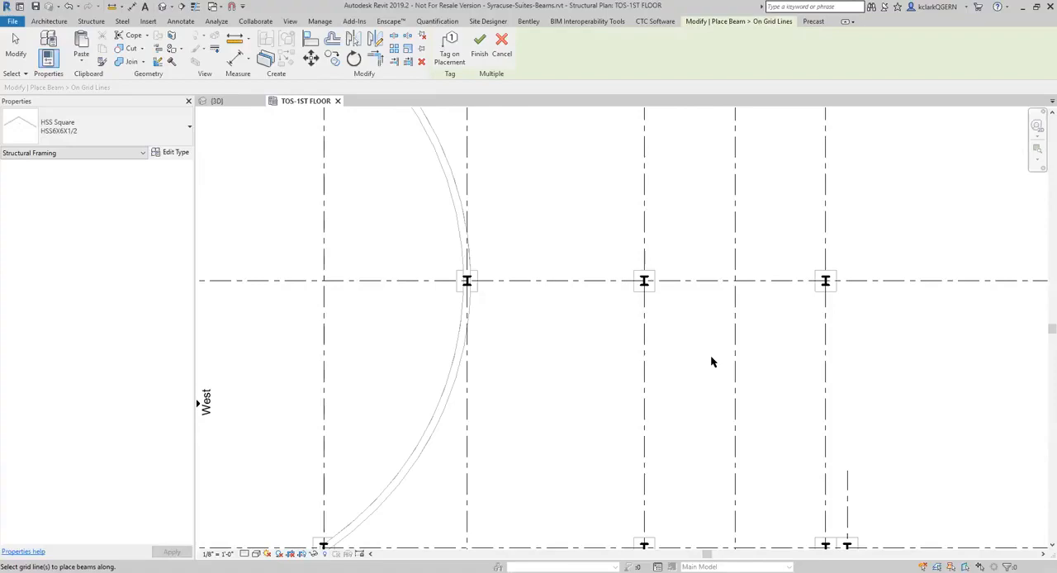
{"action": "scroll", "coordinate": [712, 361], "scroll_direction": "down", "scroll_amount": 5}
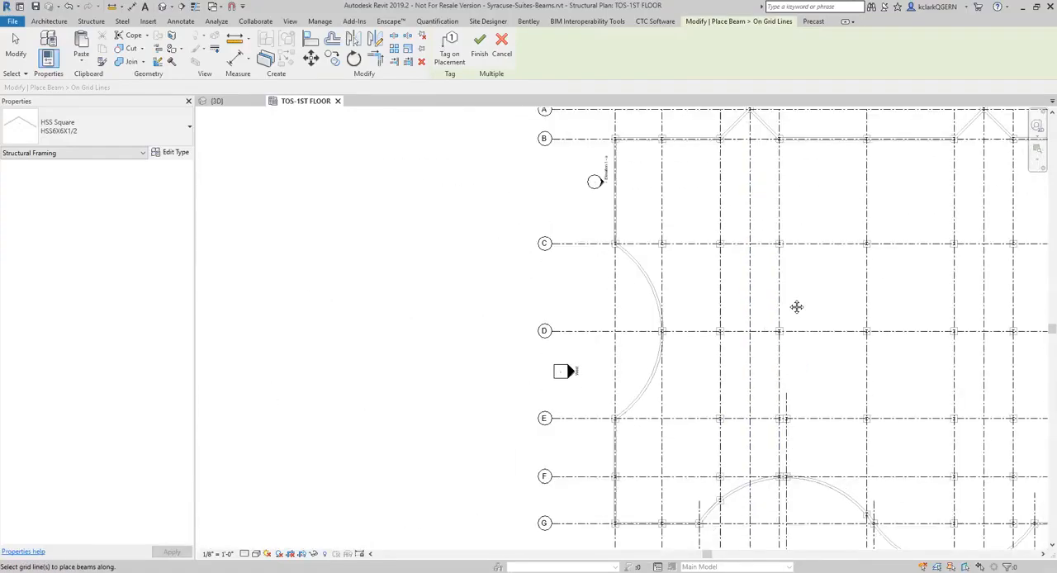
{"action": "scroll", "coordinate": [591, 311], "scroll_direction": "up", "scroll_amount": 4}
{"action": "left_click_drag", "start_coordinate": [836, 308], "coordinate": [435, 217]}
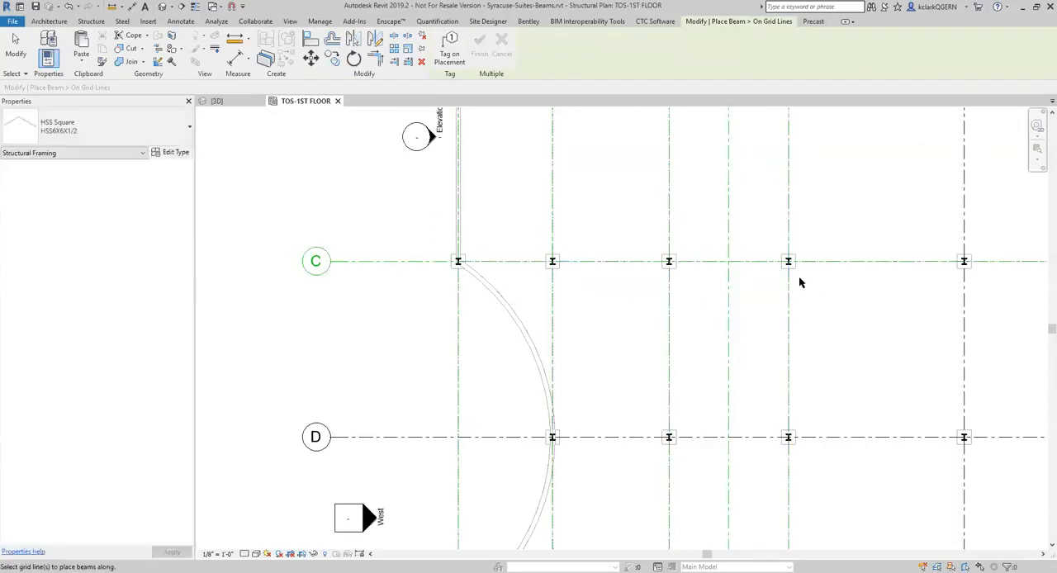
{"action": "scroll", "coordinate": [499, 264], "scroll_direction": "up", "scroll_amount": 4}
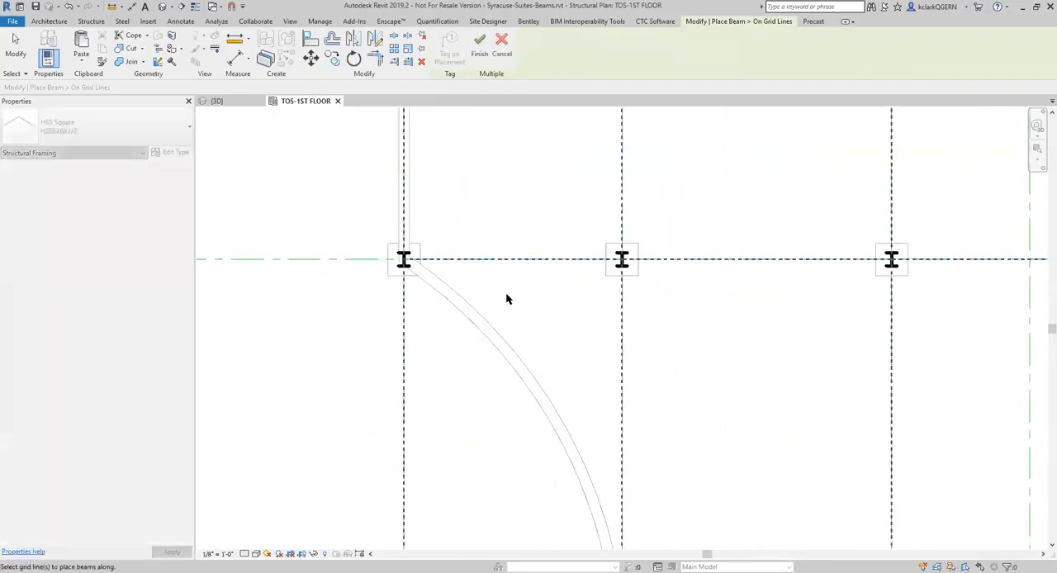
{"action": "left_click", "coordinate": [502, 46]}
{"action": "scroll", "coordinate": [501, 248], "scroll_direction": "down", "scroll_amount": 4}
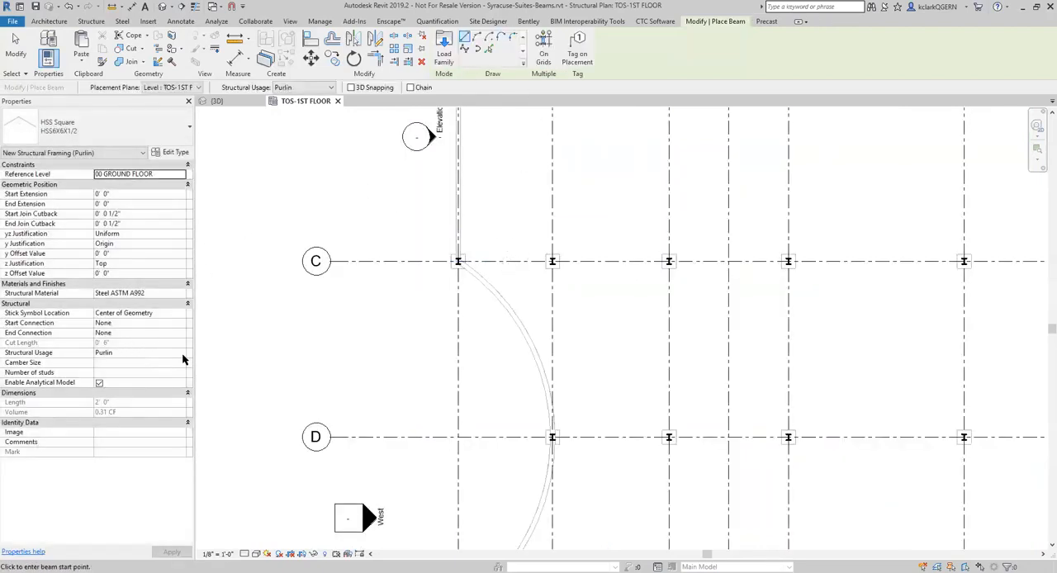
Set the structural usage to Girder and retry placing beams on grid C and its five crossing grid lines
{"action": "left_click", "coordinate": [329, 86]}
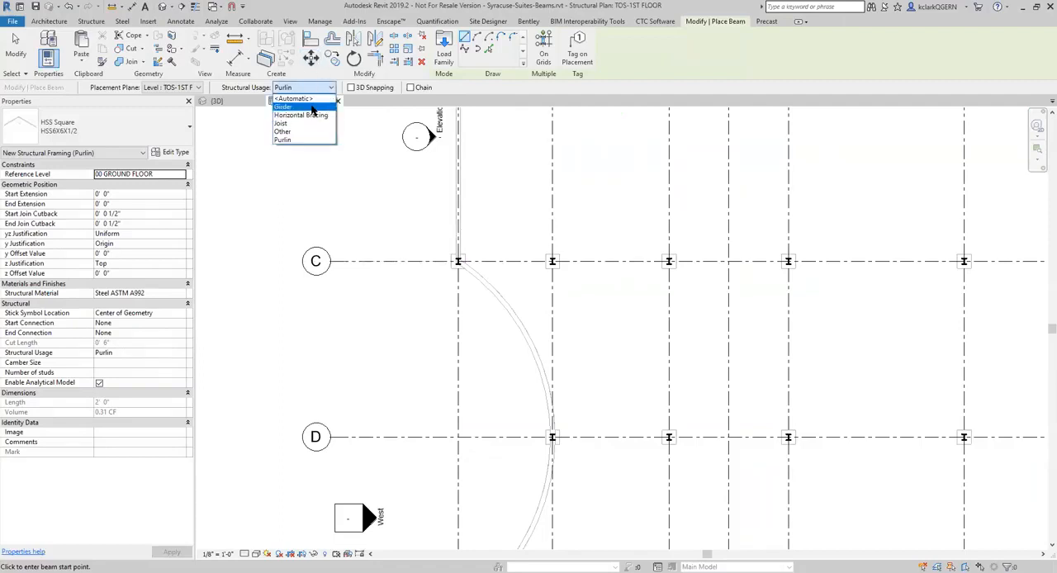
{"action": "left_click", "coordinate": [312, 107]}
{"action": "scroll", "coordinate": [713, 286], "scroll_direction": "up", "scroll_amount": 1}
{"action": "left_click", "coordinate": [839, 305]}
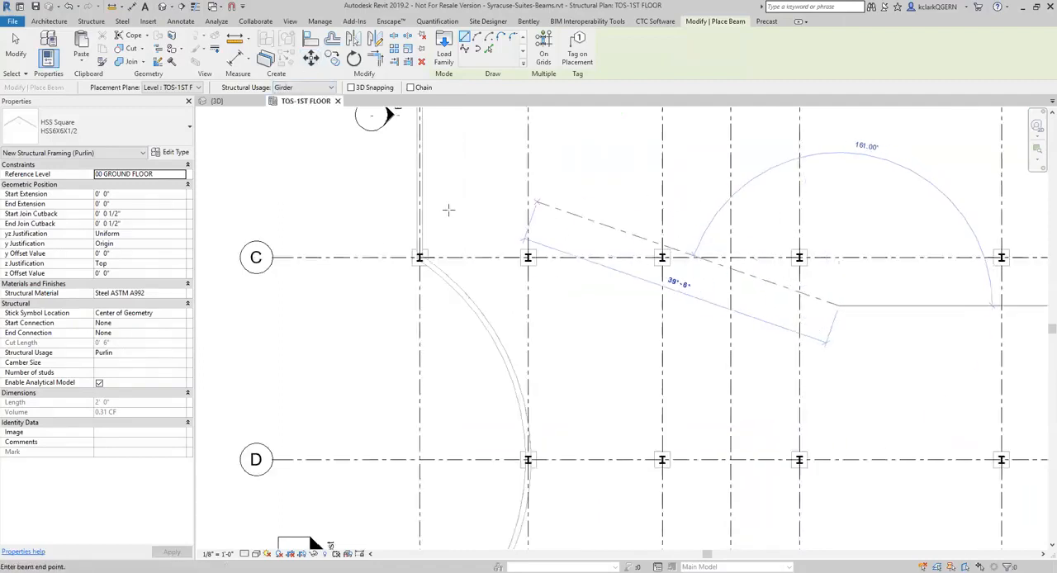
{"action": "key", "text": "Escape"}
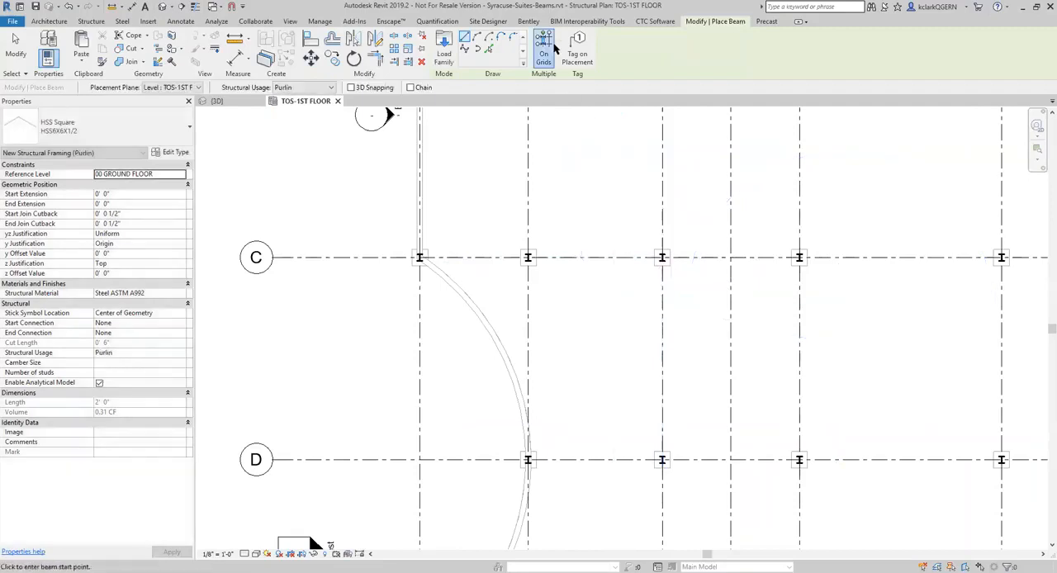
{"action": "left_click", "coordinate": [546, 48]}
{"action": "left_click_drag", "start_coordinate": [832, 304], "coordinate": [410, 225]}
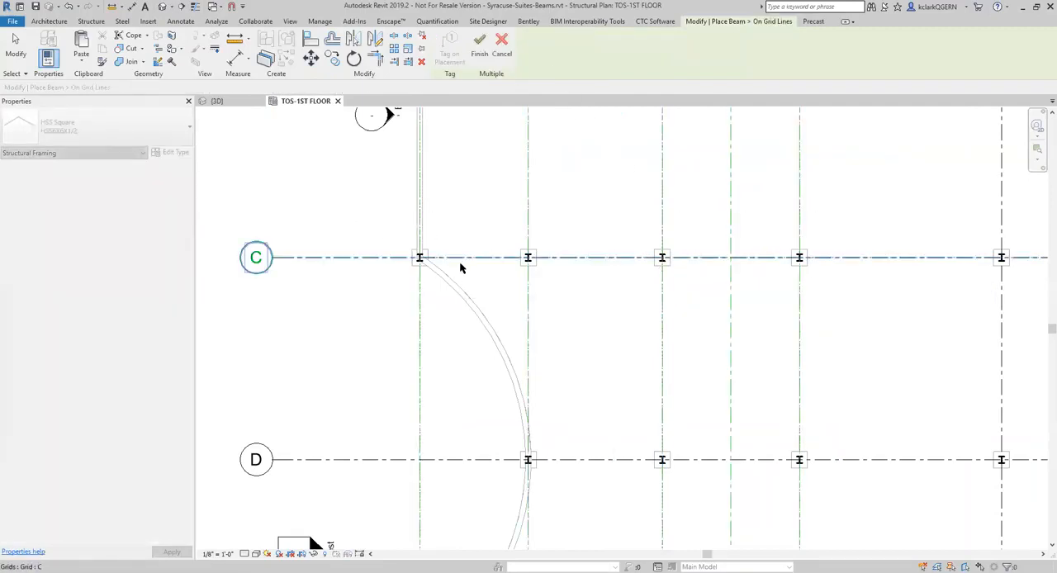
{"action": "left_click", "coordinate": [511, 71]}
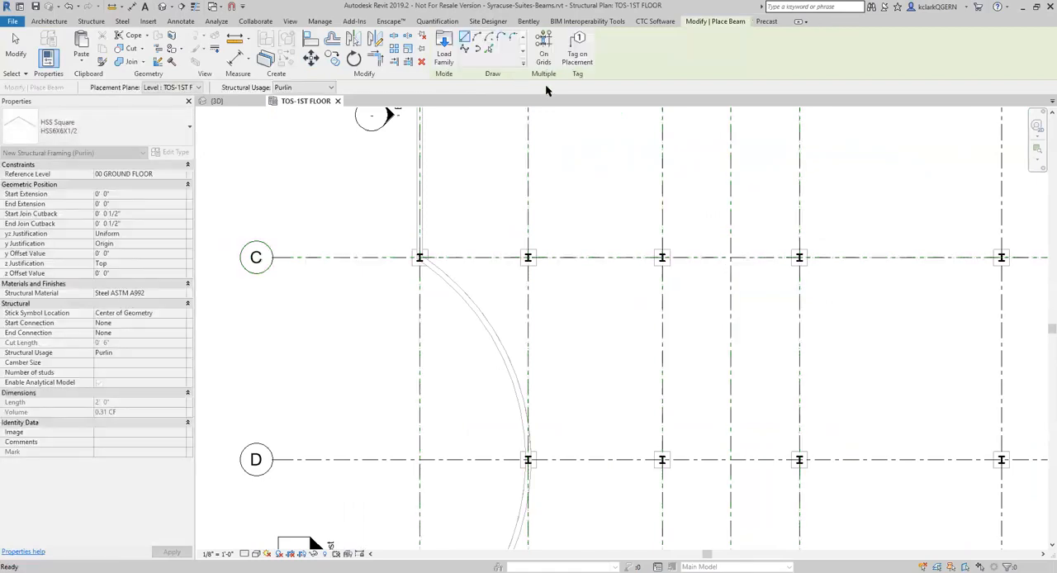
Try to place beams with Girder usage on grid C and the four nearest crossing grid lines
{"action": "left_click", "coordinate": [307, 87]}
{"action": "left_click", "coordinate": [285, 104]}
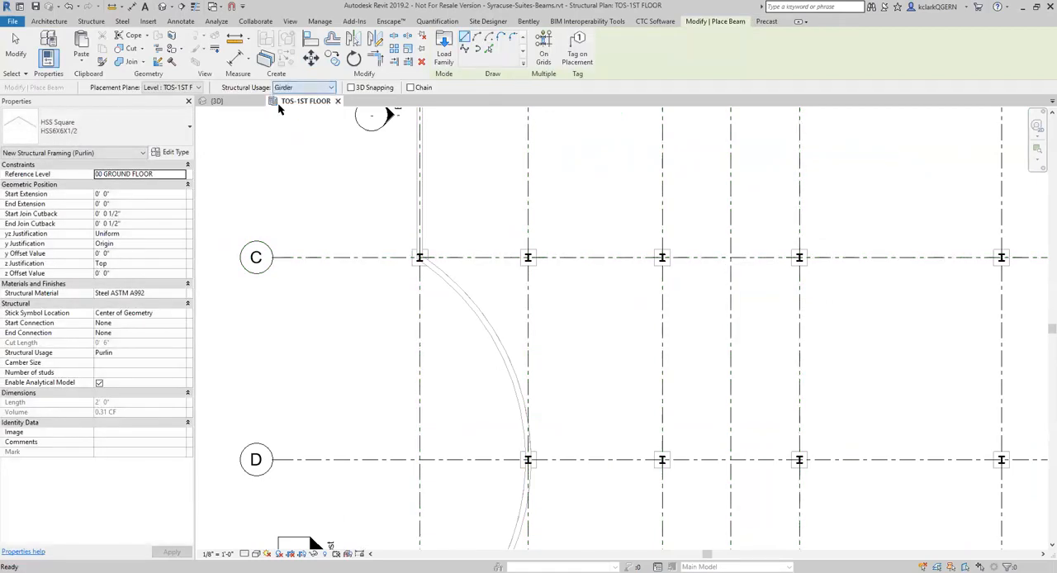
{"action": "left_click", "coordinate": [545, 51]}
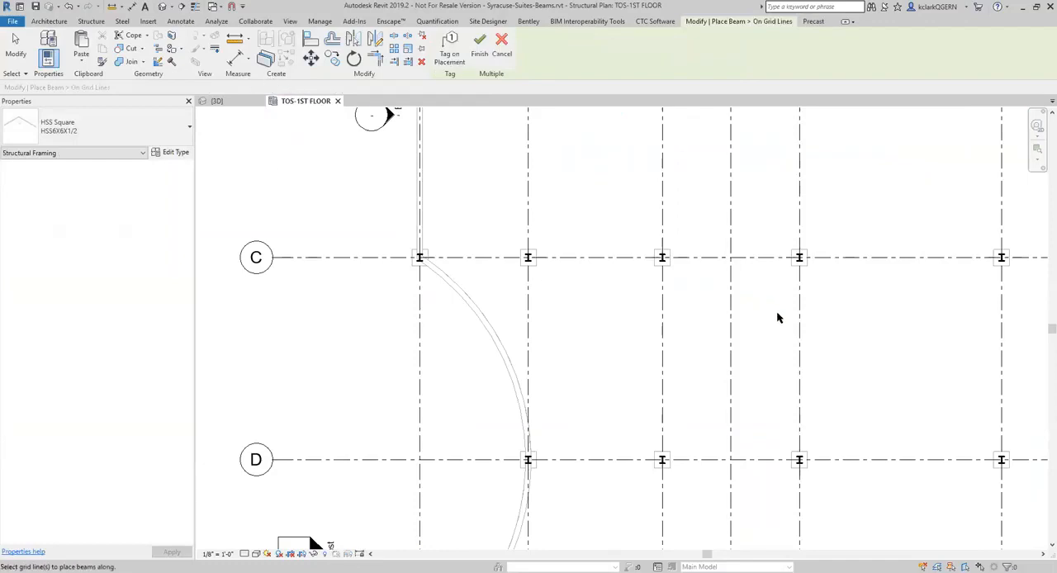
{"action": "left_click_drag", "start_coordinate": [767, 315], "coordinate": [399, 202]}
{"action": "left_click", "coordinate": [505, 44]}
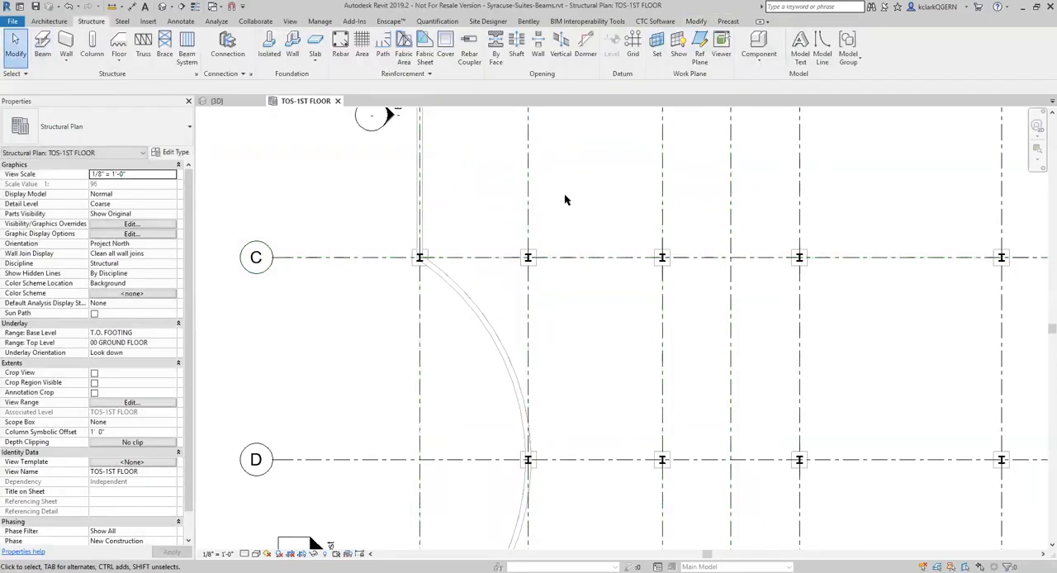
Restart the Beam tool with Girder usage and try to place beams on grid C and three crossing grid lines
{"action": "left_click", "coordinate": [46, 45]}
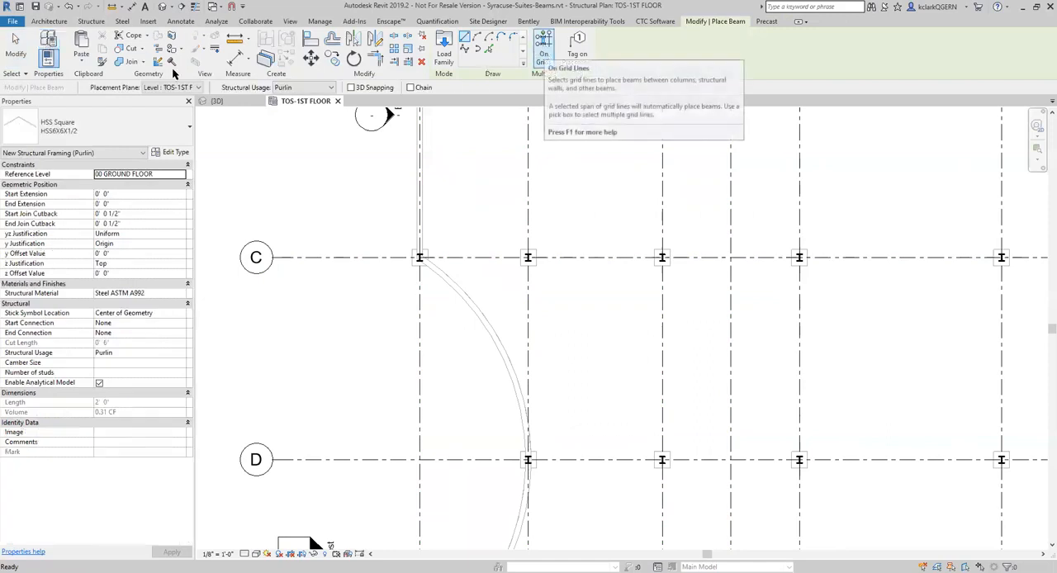
{"action": "left_click", "coordinate": [297, 87]}
{"action": "left_click", "coordinate": [300, 107]}
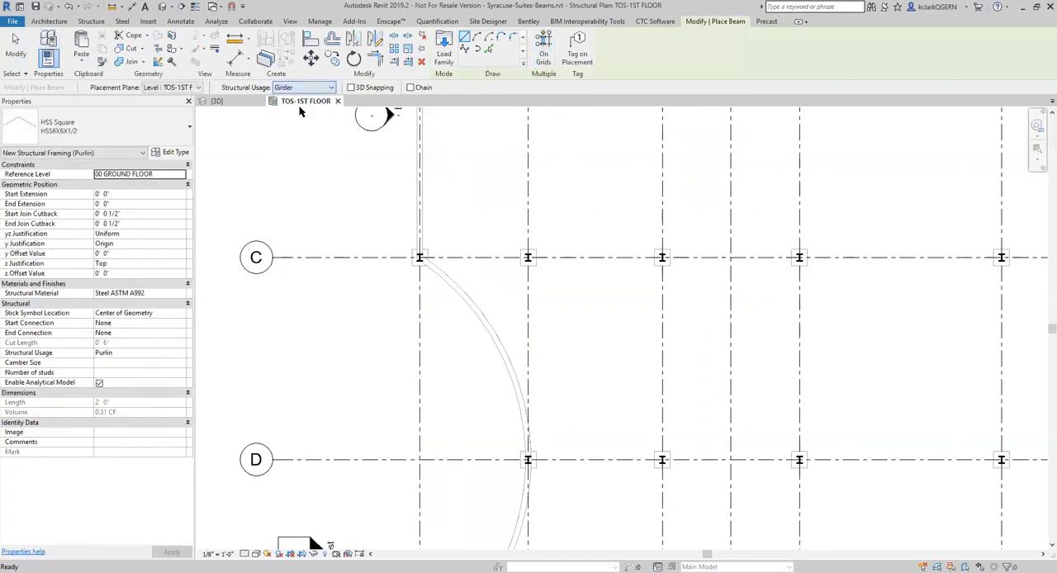
{"action": "left_click", "coordinate": [544, 50]}
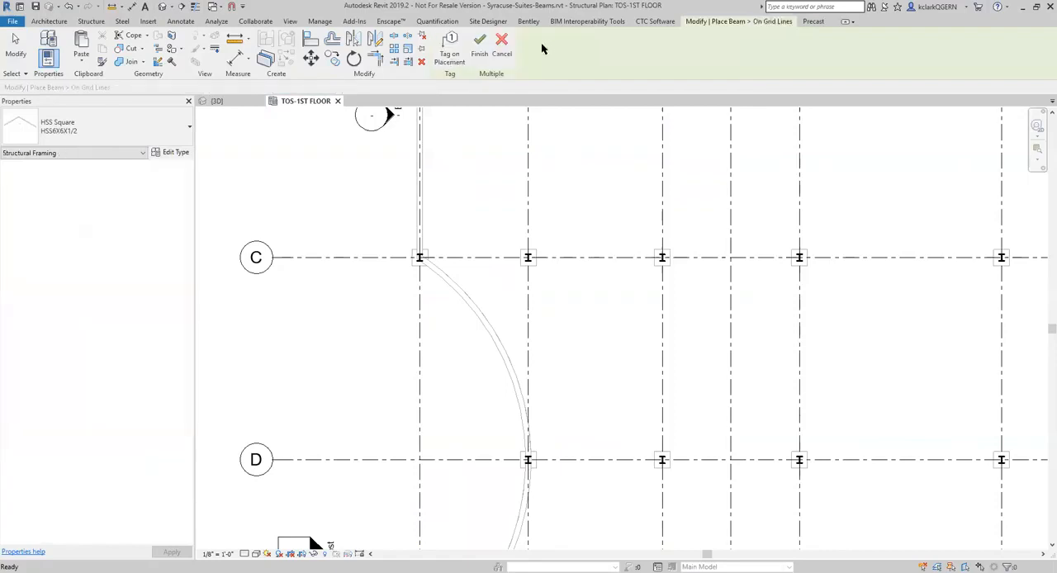
{"action": "left_click_drag", "start_coordinate": [706, 308], "coordinate": [390, 214]}
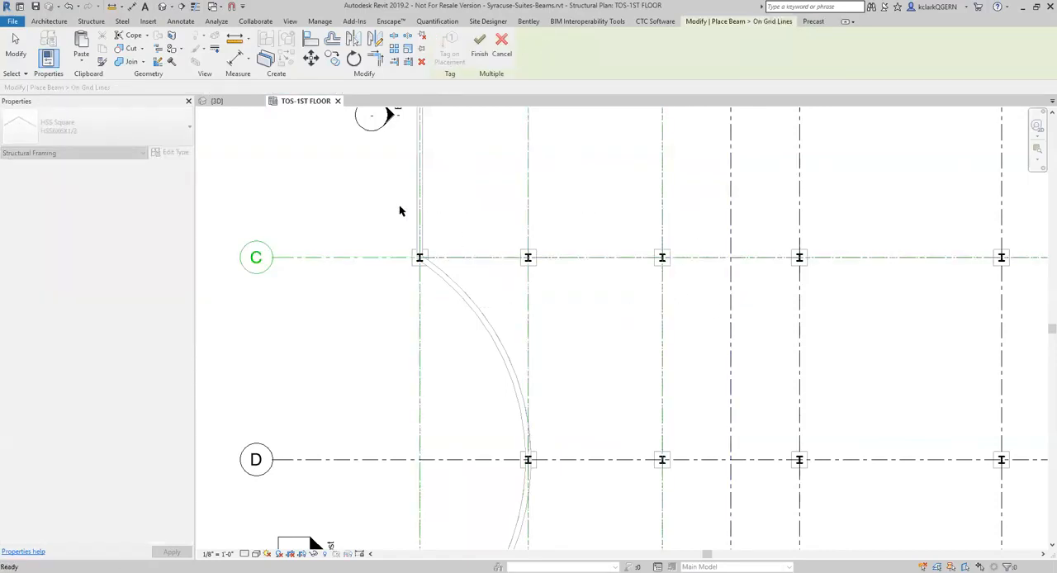
{"action": "left_click", "coordinate": [479, 45]}
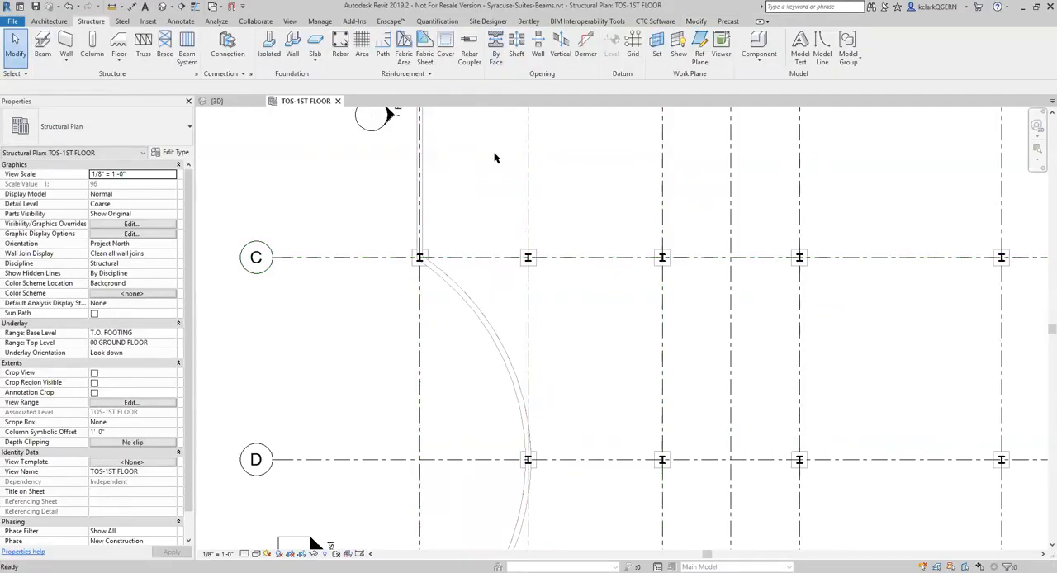
Try to place beams with <Automatic> usage on grid C and the three grid lines crossing it
{"action": "left_click", "coordinate": [42, 46]}
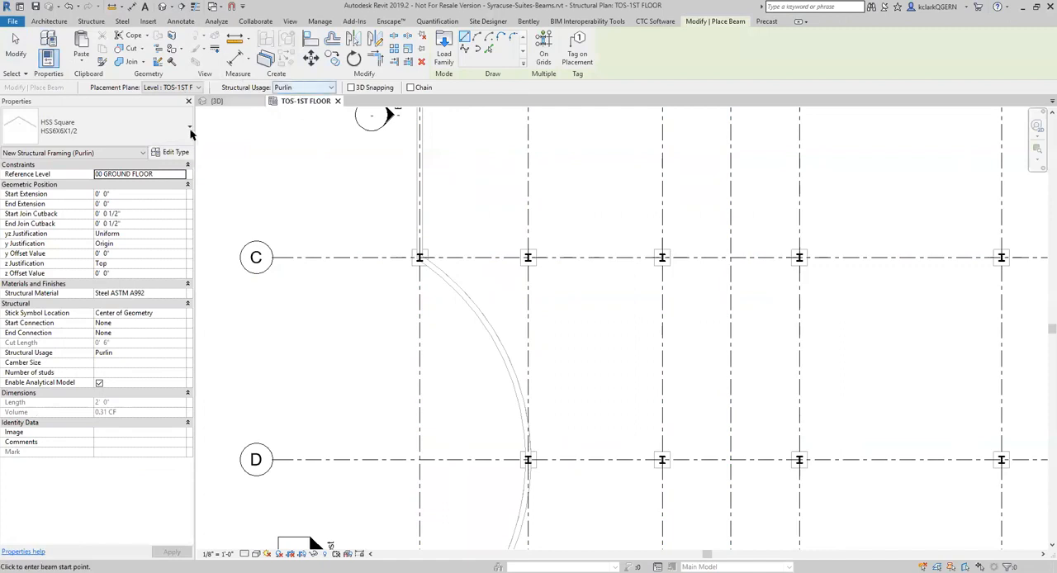
{"action": "left_click", "coordinate": [299, 87]}
{"action": "left_click", "coordinate": [300, 99]}
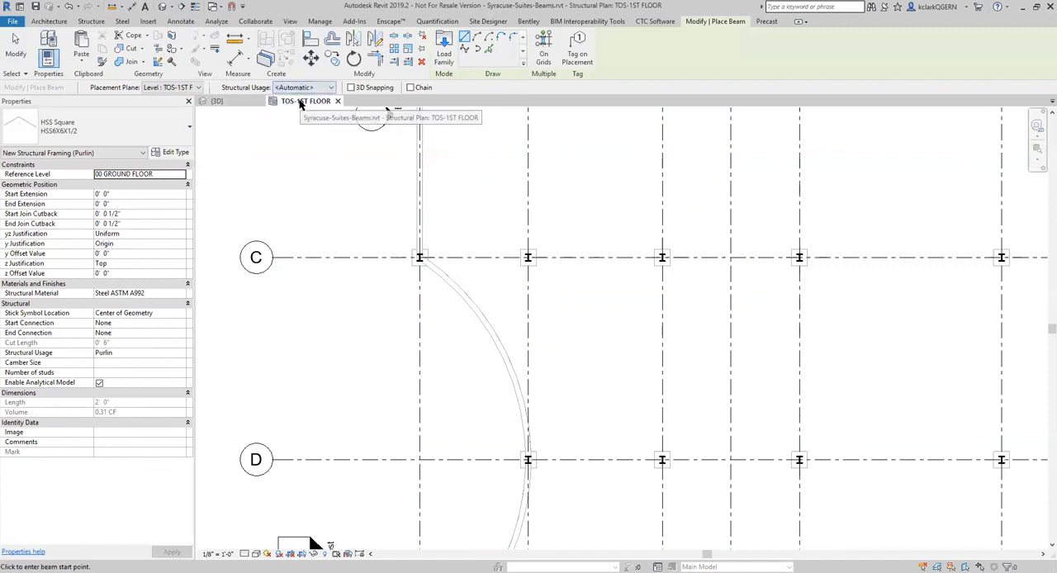
{"action": "left_click", "coordinate": [543, 57]}
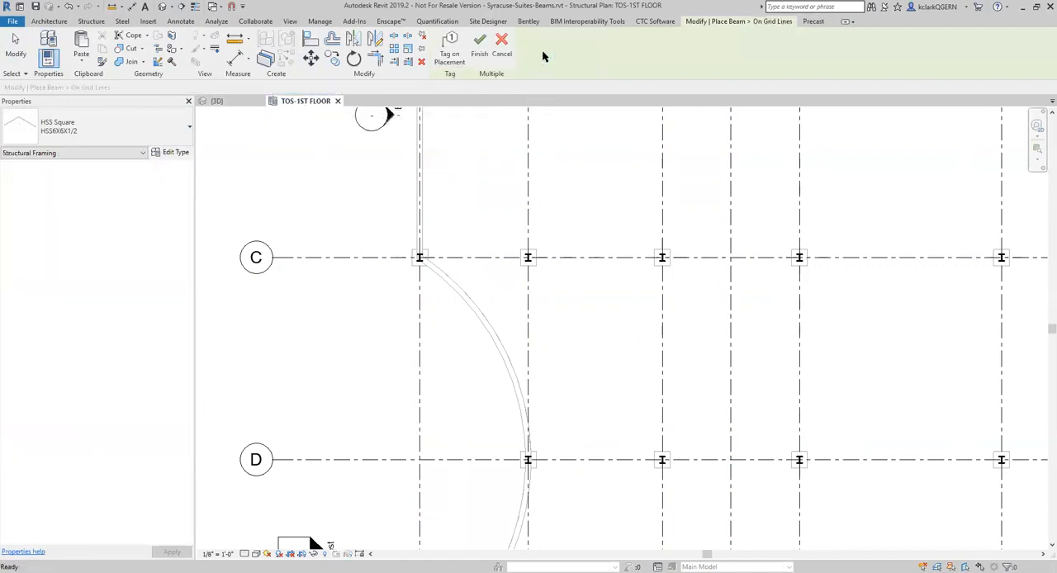
{"action": "left_click_drag", "start_coordinate": [684, 322], "coordinate": [377, 207]}
{"action": "left_click", "coordinate": [479, 45]}
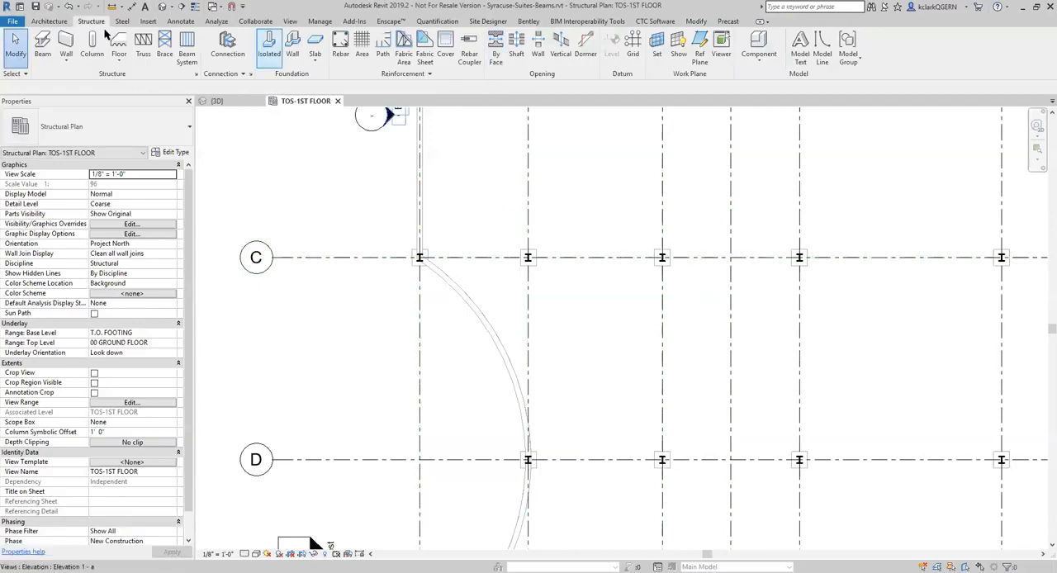
Set the Structural Usage property of new HSS6X6X1/2 beams to <Automatic>
{"action": "left_click", "coordinate": [42, 45]}
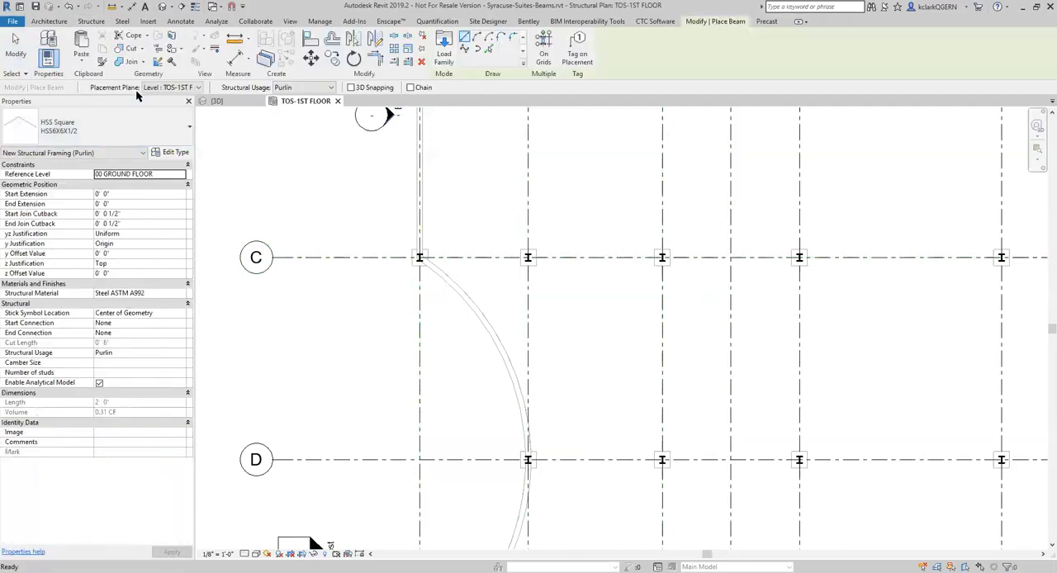
{"action": "left_click", "coordinate": [176, 354]}
{"action": "left_click", "coordinate": [180, 353]}
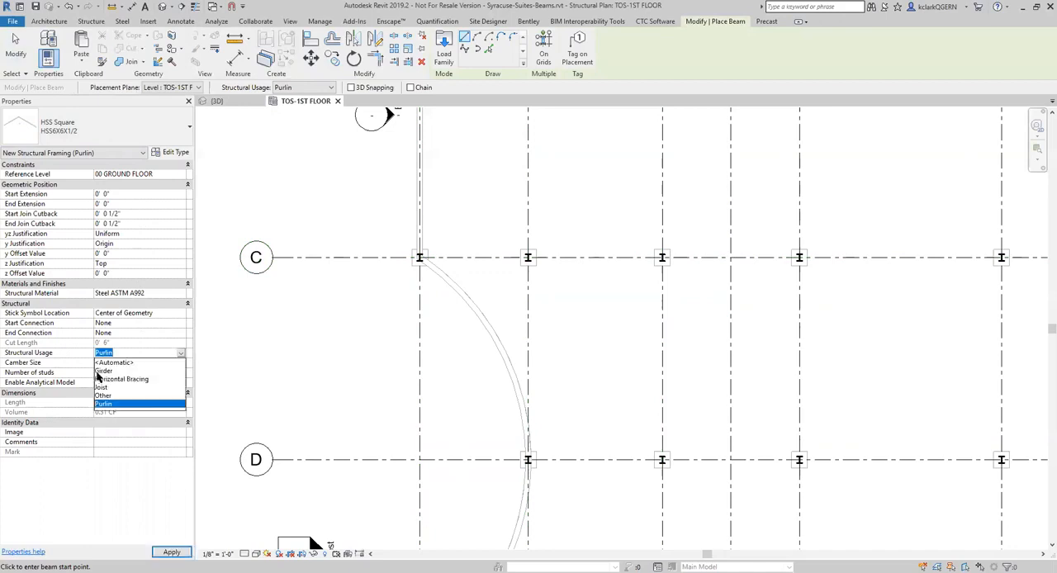
{"action": "left_click", "coordinate": [112, 364]}
{"action": "left_click", "coordinate": [526, 322]}
{"action": "key", "text": "Escape"}
{"action": "left_click", "coordinate": [509, 323]}
{"action": "key", "text": "Delete"}
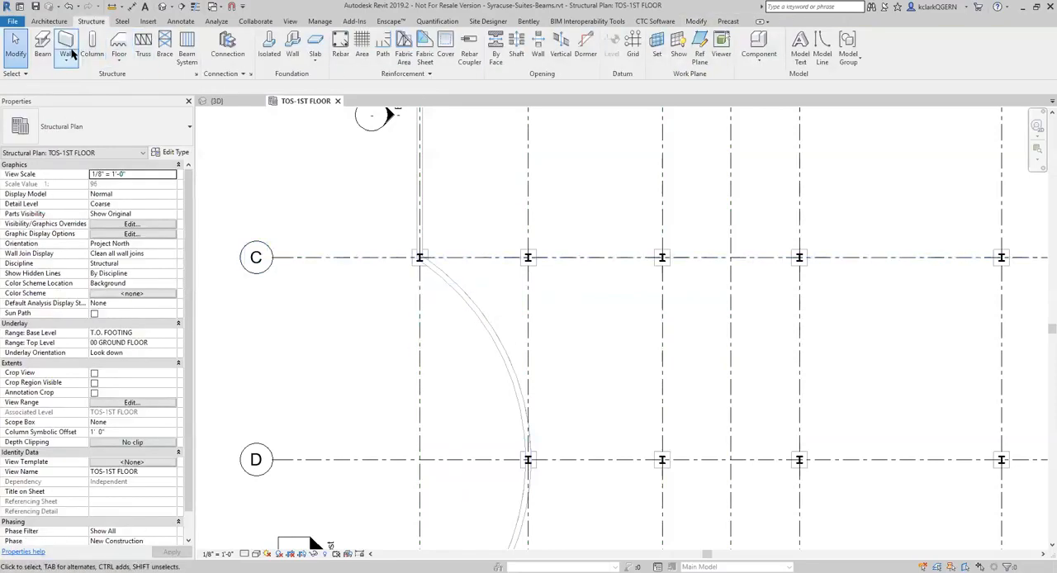
Preview beams placed on grid C and its three crossing grid lines with the new usage property, and discard them
{"action": "left_click", "coordinate": [42, 48]}
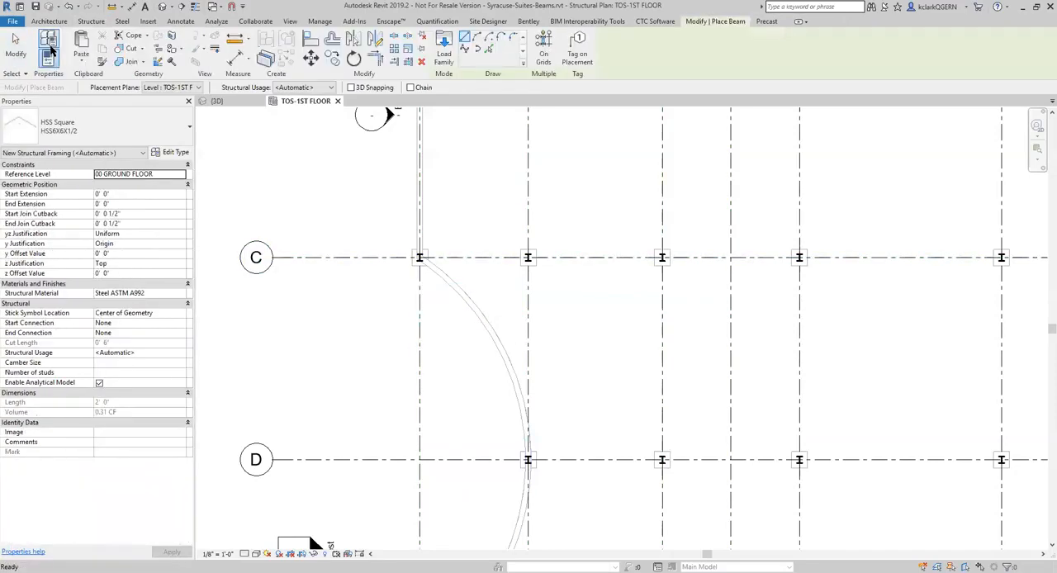
{"action": "left_click", "coordinate": [542, 51]}
{"action": "left_click_drag", "start_coordinate": [683, 306], "coordinate": [381, 221]}
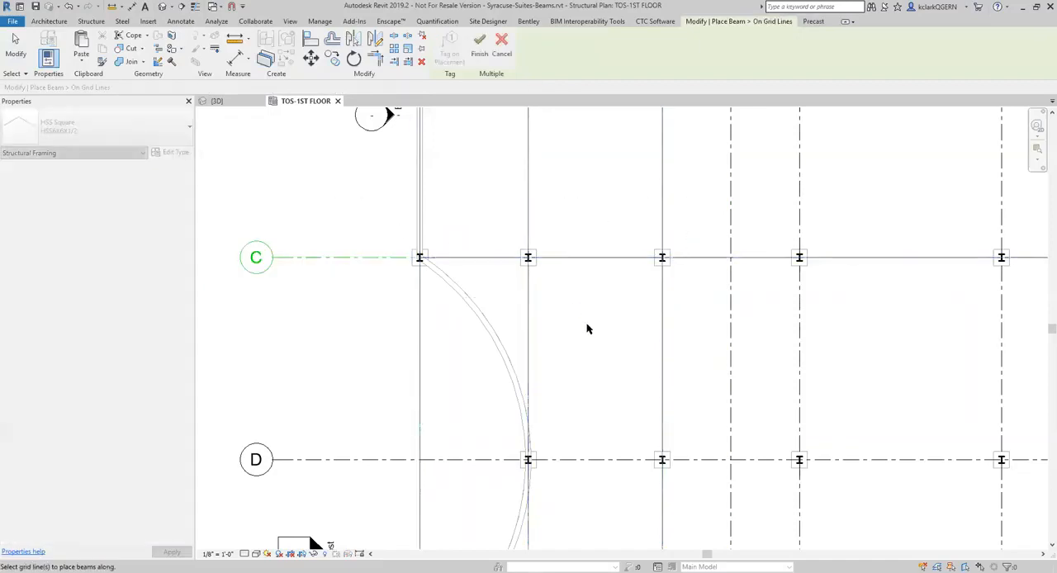
{"action": "scroll", "coordinate": [422, 274], "scroll_direction": "up", "scroll_amount": 9}
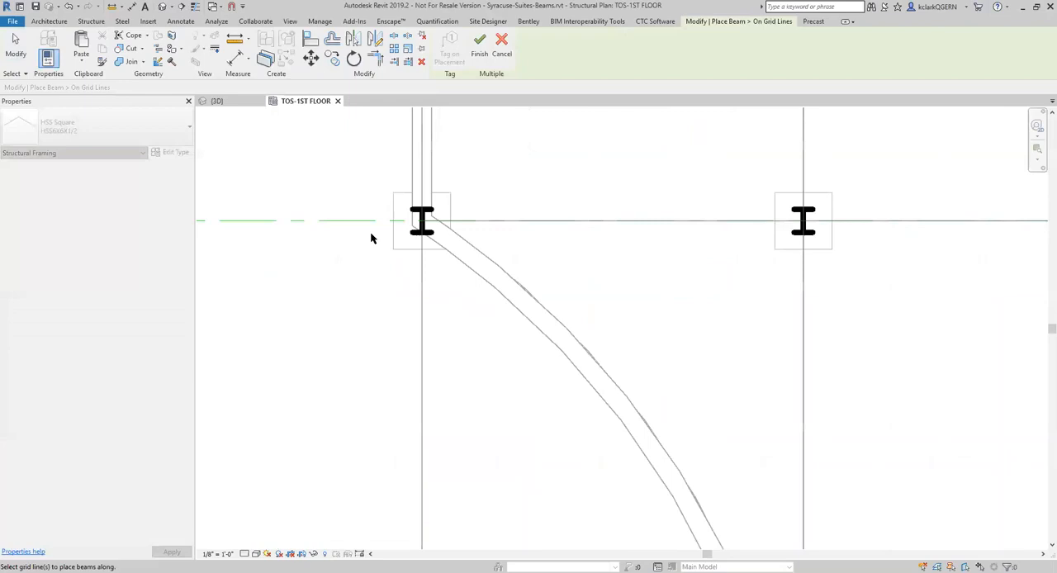
{"action": "key", "text": "Escape"}
{"action": "key", "text": "Escape"}
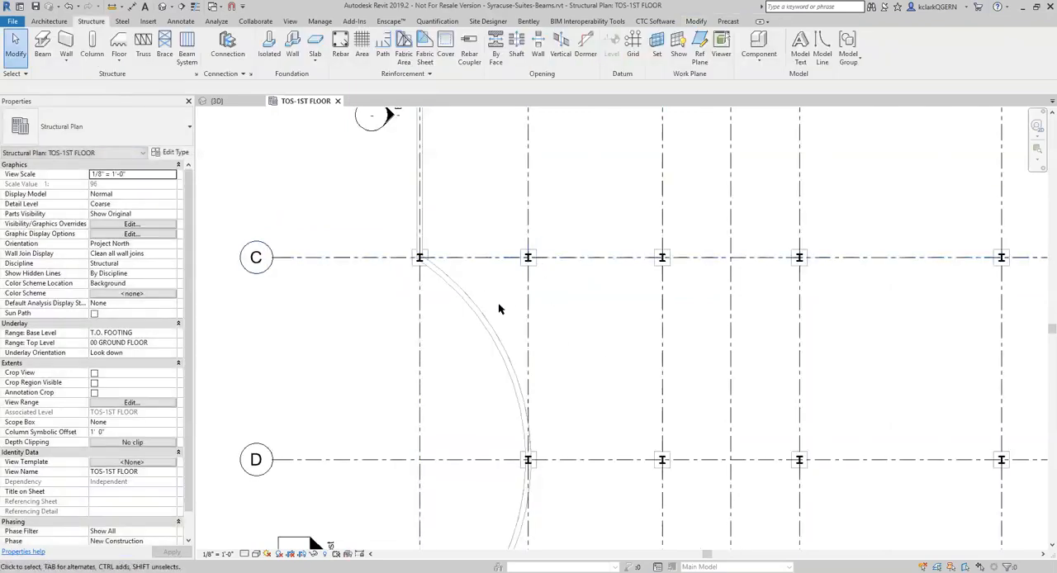
{"action": "scroll", "coordinate": [500, 368], "scroll_direction": "down", "scroll_amount": 3}
{"action": "scroll", "coordinate": [528, 305], "scroll_direction": "up", "scroll_amount": 4}
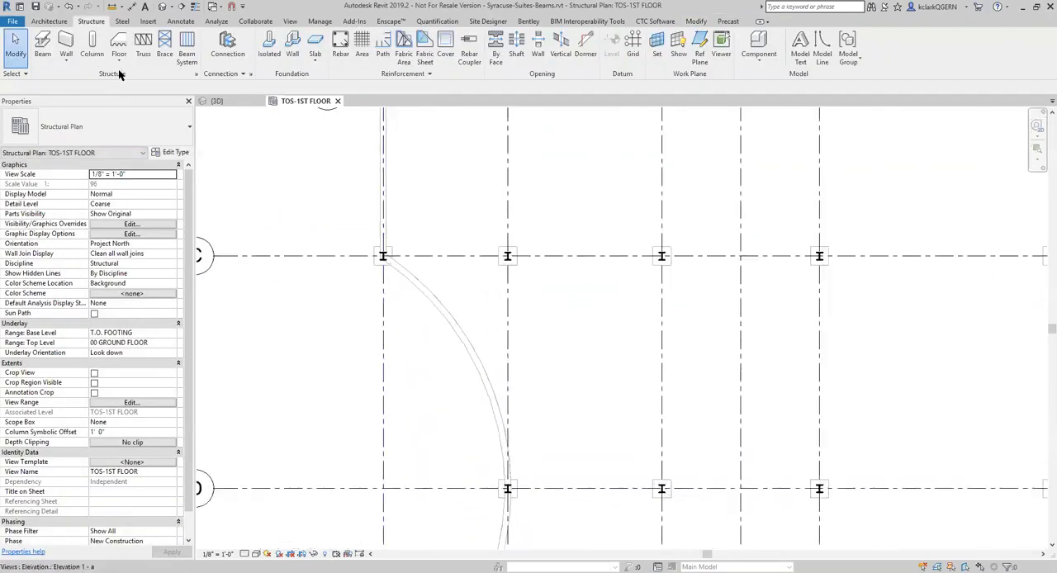
Place HSS6X6X1/2 beams on grid lines C and D and the two vertical grid lines crossing the bay east of the curved wall
{"action": "left_click", "coordinate": [43, 45]}
{"action": "left_click", "coordinate": [544, 56]}
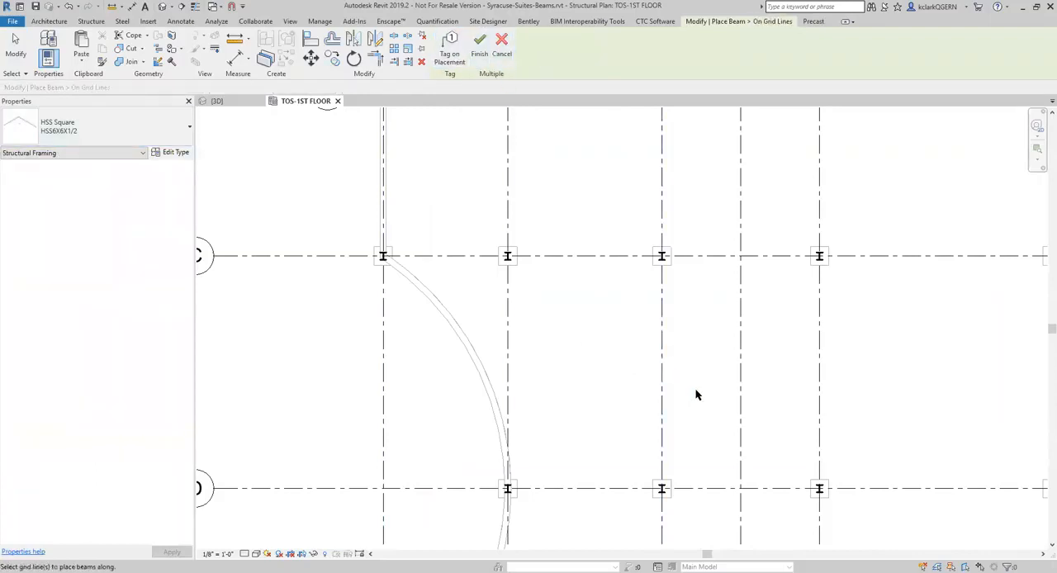
{"action": "left_click_drag", "start_coordinate": [694, 510], "coordinate": [478, 210]}
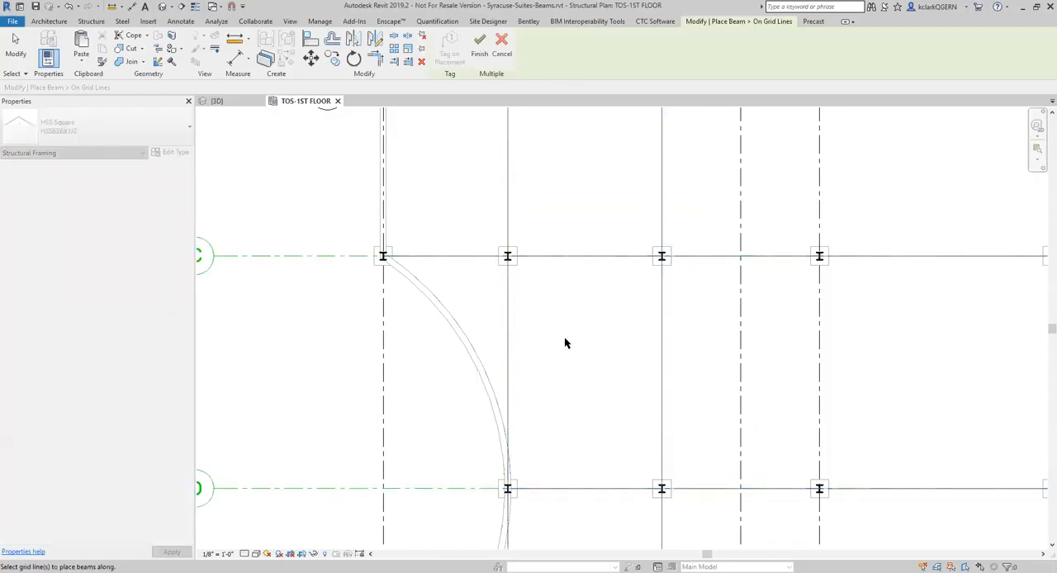
{"action": "left_click", "coordinate": [479, 43]}
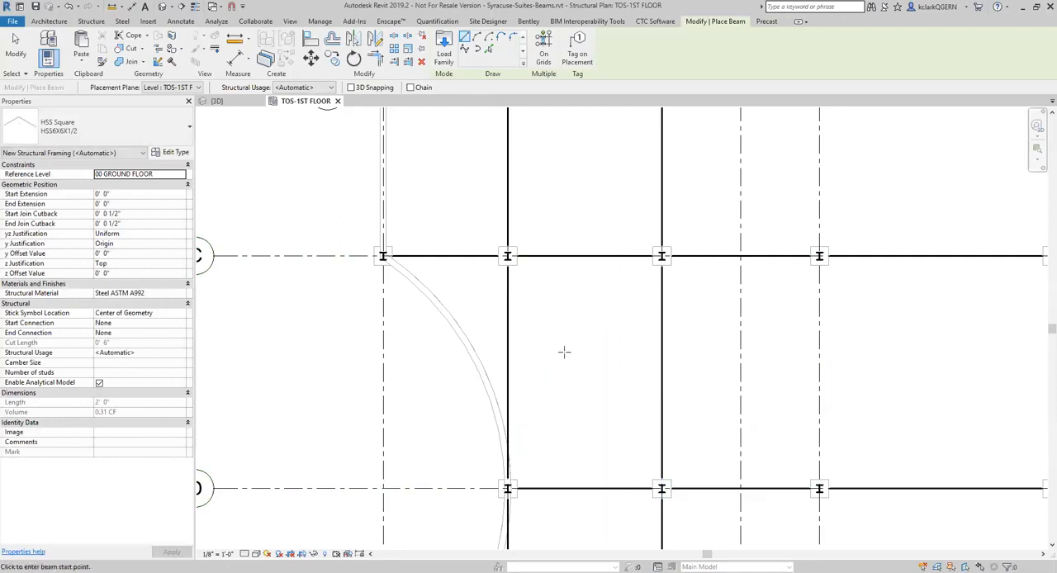
{"action": "scroll", "coordinate": [566, 347], "scroll_direction": "down", "scroll_amount": 5}
{"action": "scroll", "coordinate": [608, 311], "scroll_direction": "up", "scroll_amount": 6}
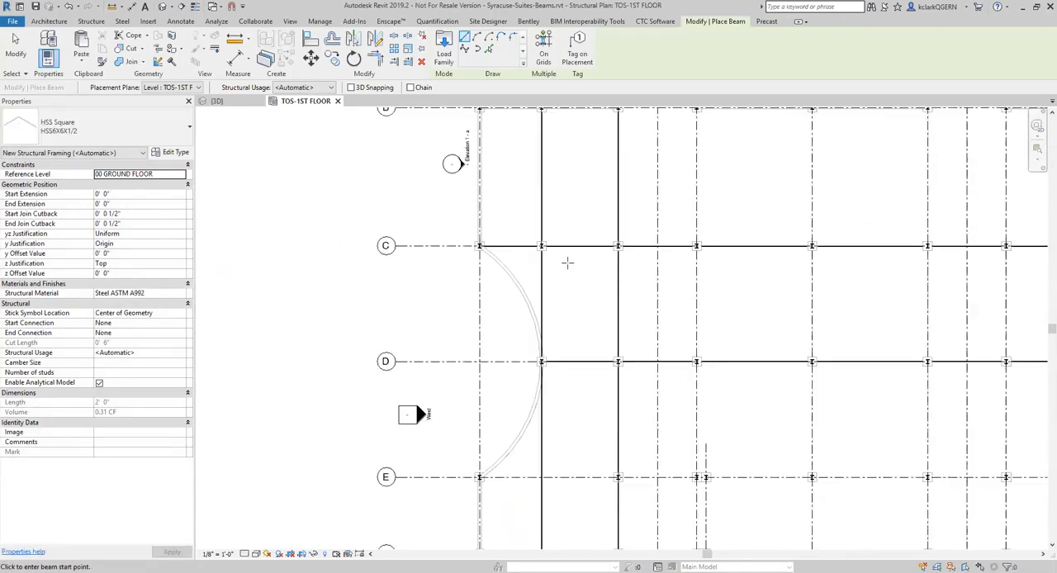
Set the plan's detail level to Fine and examine the placed beams in the 3D view before returning to the plan
{"action": "key", "text": "Escape"}
{"action": "key", "text": "Escape"}
{"action": "scroll", "coordinate": [564, 322], "scroll_direction": "down", "scroll_amount": 2}
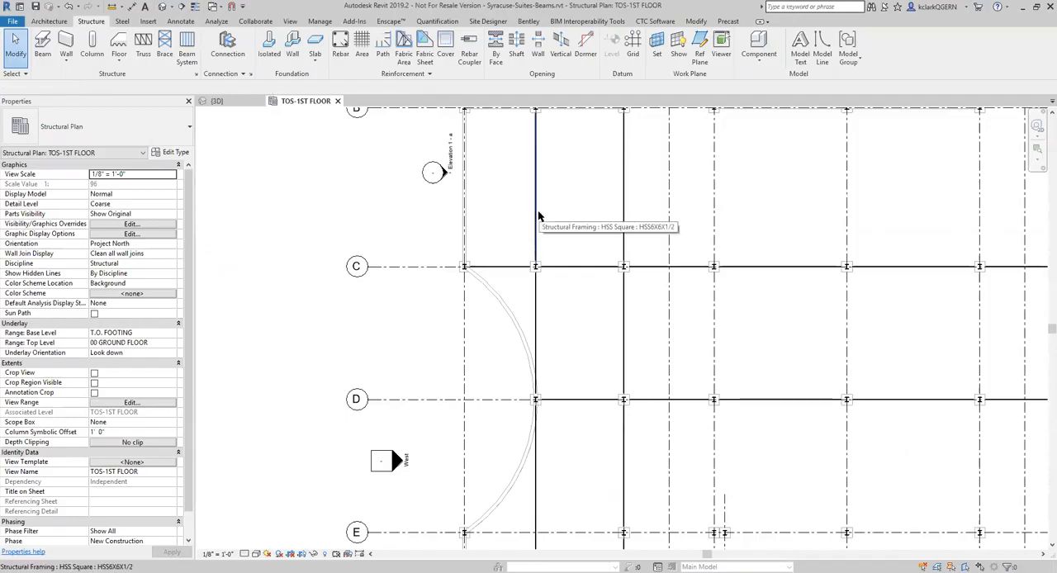
{"action": "left_click", "coordinate": [246, 553]}
{"action": "left_click", "coordinate": [249, 545]}
{"action": "scroll", "coordinate": [578, 307], "scroll_direction": "up", "scroll_amount": 3}
{"action": "scroll", "coordinate": [567, 305], "scroll_direction": "down", "scroll_amount": 2}
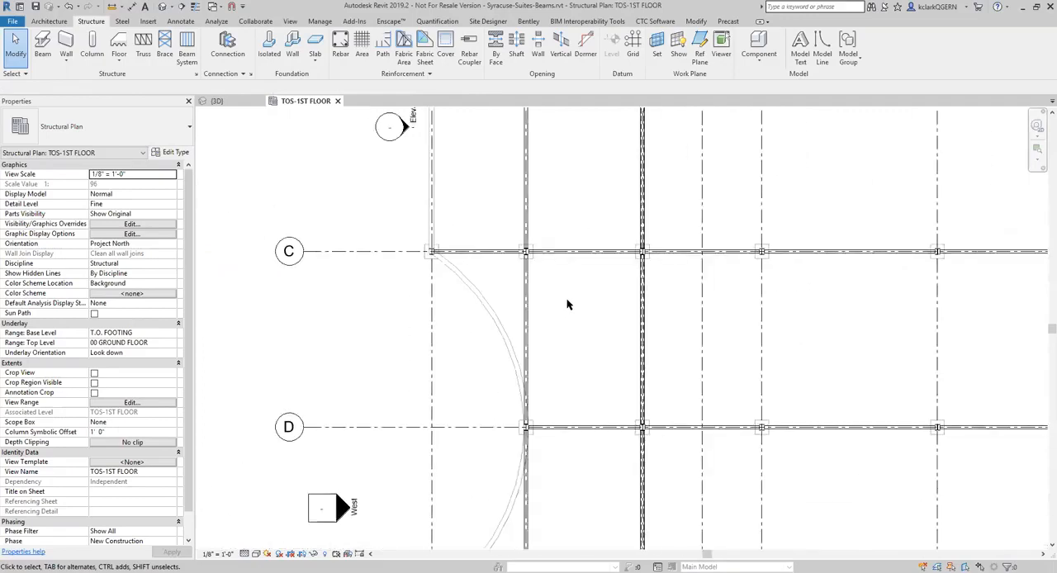
{"action": "left_click", "coordinate": [217, 100]}
{"action": "scroll", "coordinate": [611, 361], "scroll_direction": "down", "scroll_amount": 4}
{"action": "middle_click_drag", "start_coordinate": [473, 322], "coordinate": [562, 363], "text": "shift"}
{"action": "left_click", "coordinate": [310, 101]}
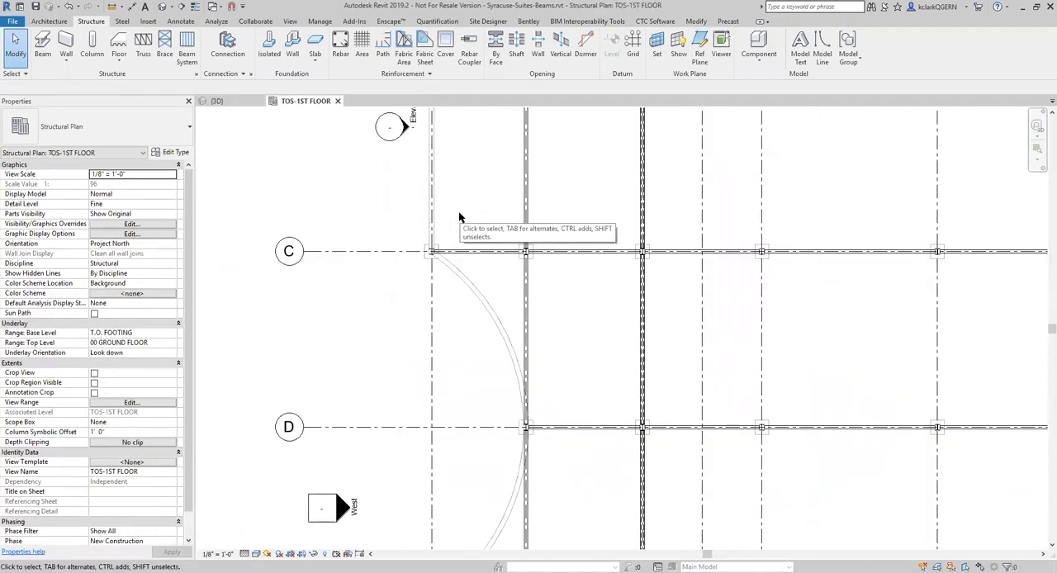
Change the westernmost beam on grid C to HSS8X8X3/8, and switch it back to HSS6X6X1/2
{"action": "left_click", "coordinate": [488, 251]}
{"action": "scroll", "coordinate": [470, 239], "scroll_direction": "up", "scroll_amount": 3}
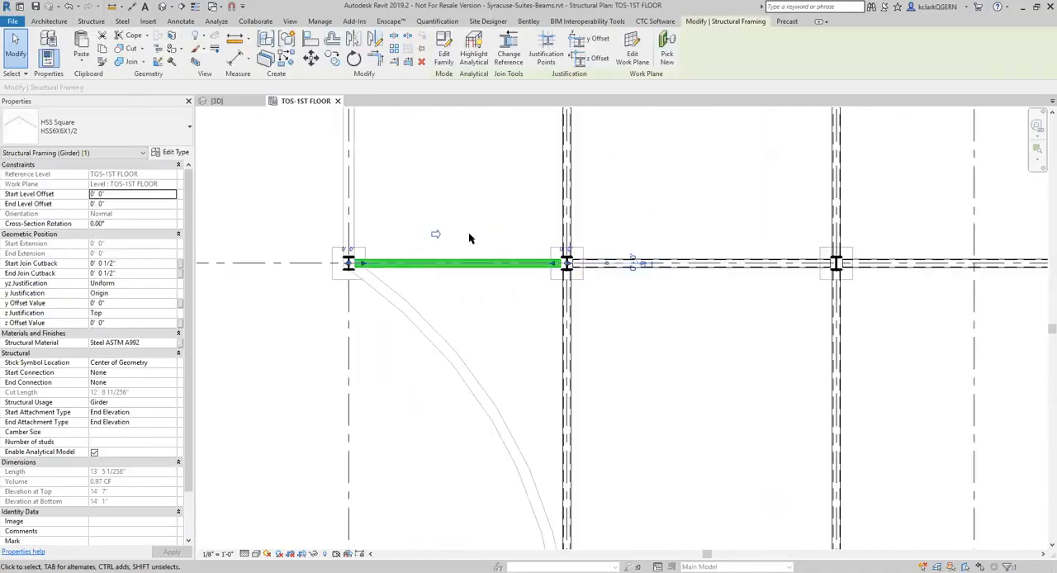
{"action": "left_click", "coordinate": [133, 137]}
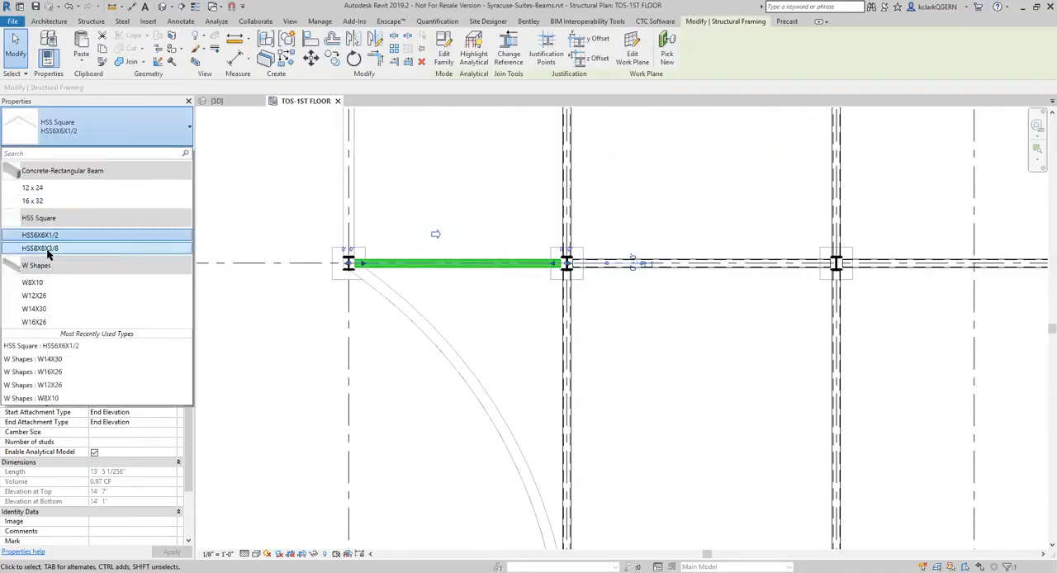
{"action": "left_click", "coordinate": [90, 248]}
{"action": "left_click", "coordinate": [97, 135]}
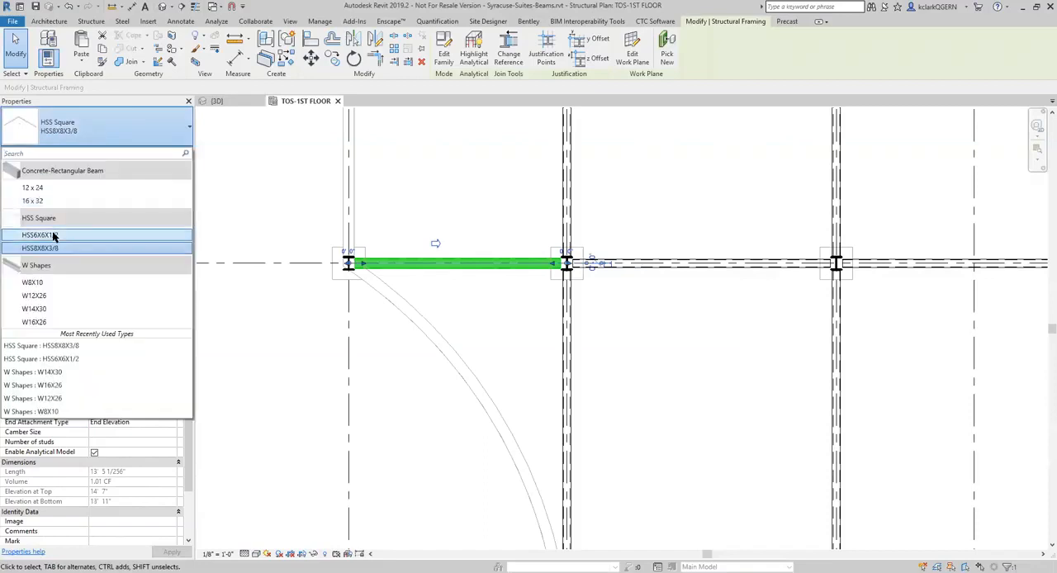
{"action": "left_click", "coordinate": [53, 235]}
{"action": "scroll", "coordinate": [449, 304], "scroll_direction": "down", "scroll_amount": 3}
Select all instances of the HSS6X6X1/2 beam, change them to W8X10, and inspect how they meet the columns
{"action": "right_click", "coordinate": [466, 273]}
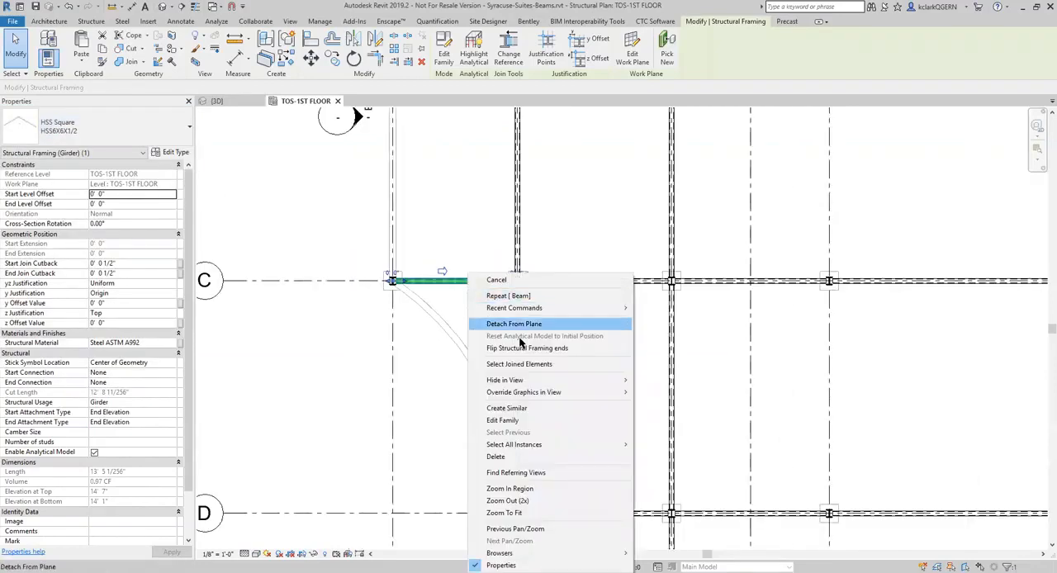
{"action": "mouse_move", "coordinate": [601, 444]}
{"action": "left_click", "coordinate": [673, 444]}
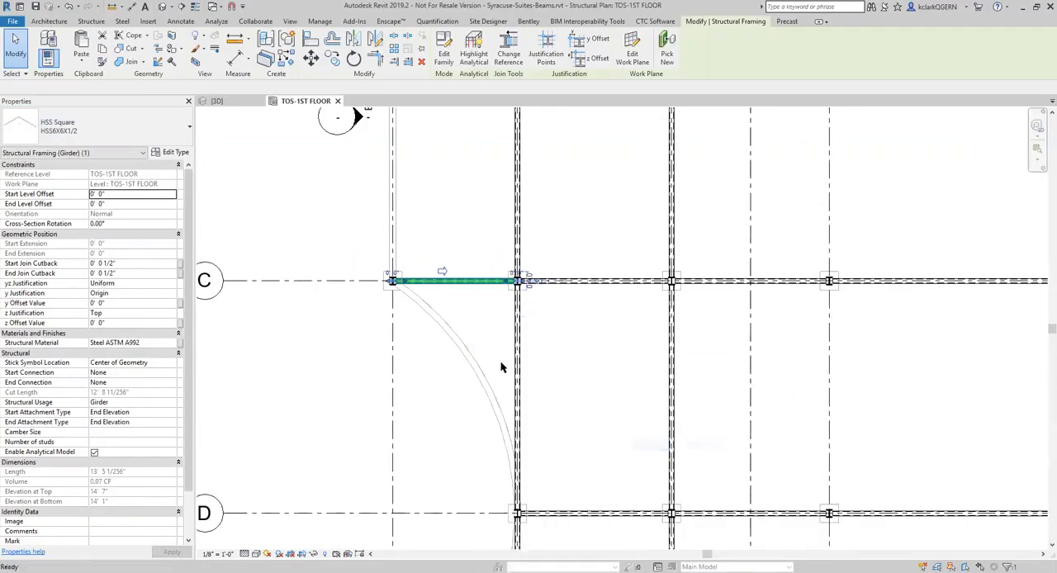
{"action": "left_click", "coordinate": [90, 124]}
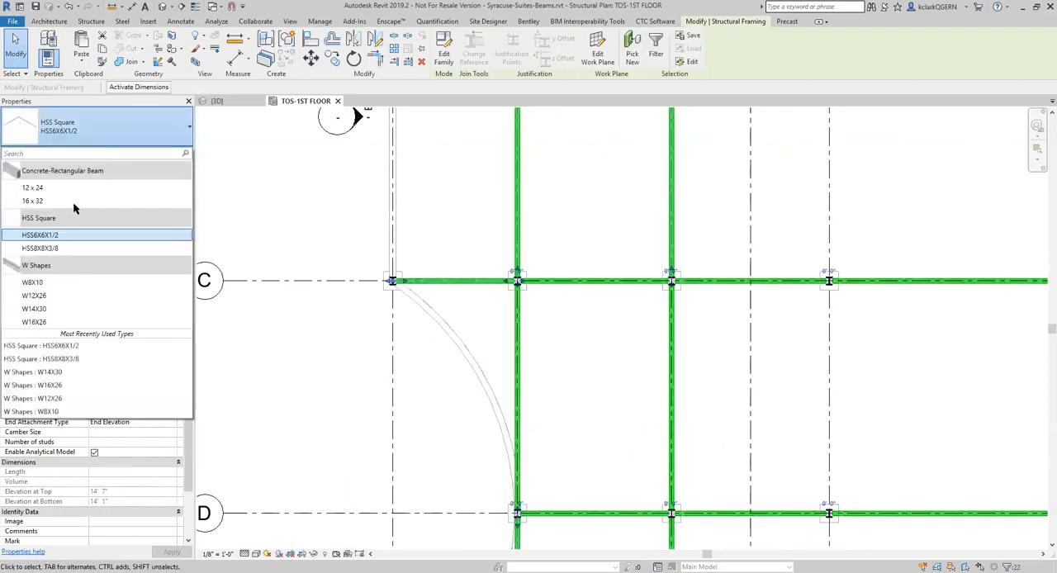
{"action": "left_click", "coordinate": [51, 283]}
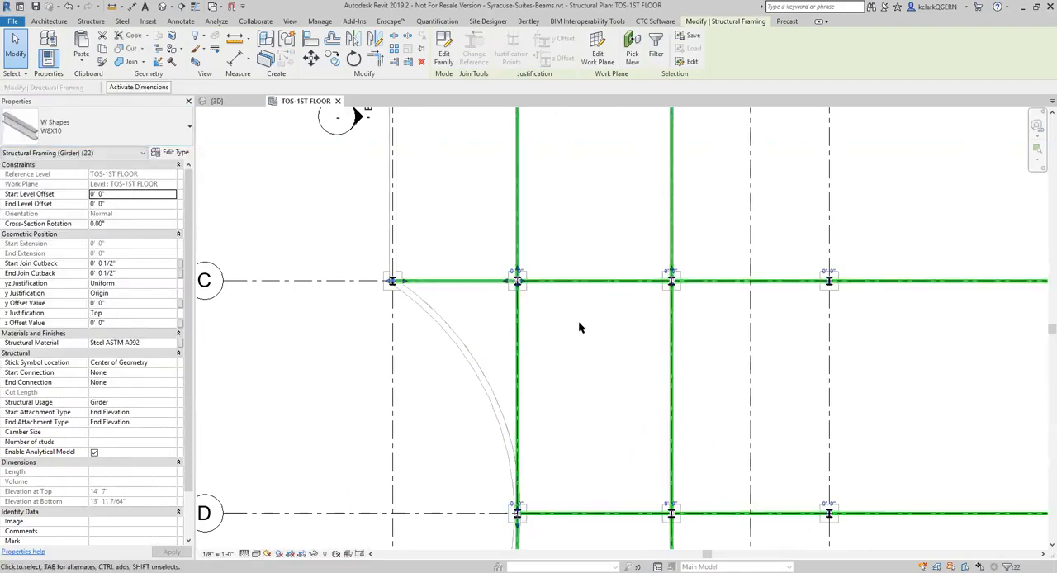
{"action": "key", "text": "Escape"}
{"action": "scroll", "coordinate": [535, 299], "scroll_direction": "up", "scroll_amount": 3}
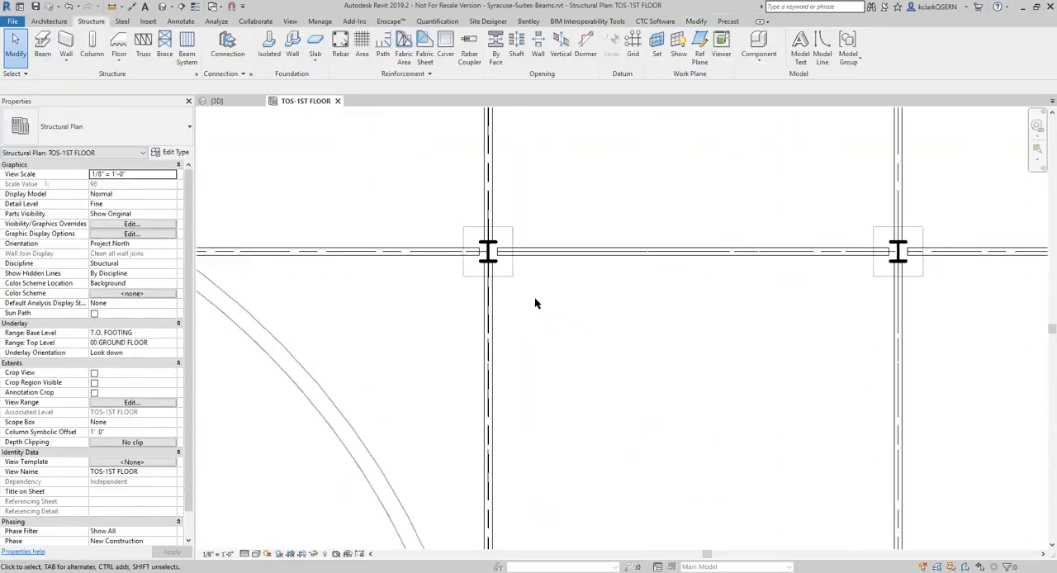
{"action": "left_click", "coordinate": [492, 302]}
{"action": "scroll", "coordinate": [648, 356], "scroll_direction": "down", "scroll_amount": 4}
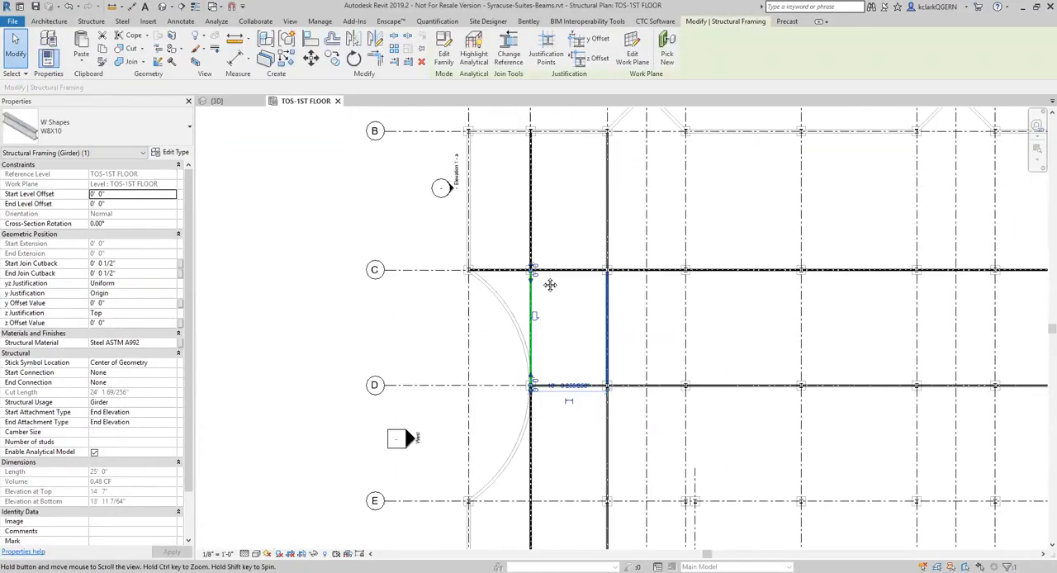
{"action": "key", "text": "Escape"}
{"action": "scroll", "coordinate": [634, 344], "scroll_direction": "down", "scroll_amount": 5}
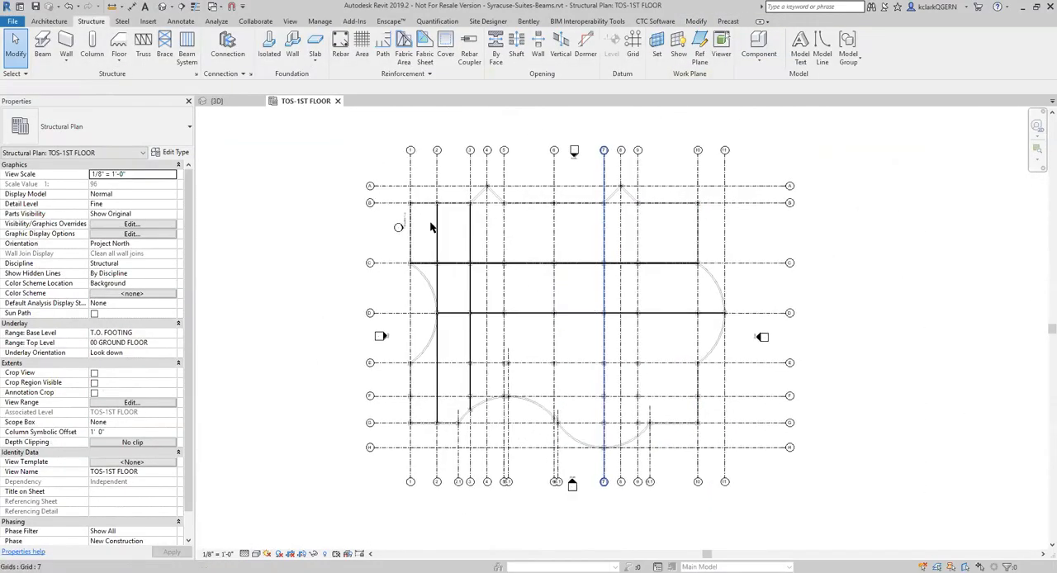
Select the whole plan, filter the selection to Structural Framing (Girder) only, and delete those beams
{"action": "left_click_drag", "start_coordinate": [284, 128], "coordinate": [825, 464]}
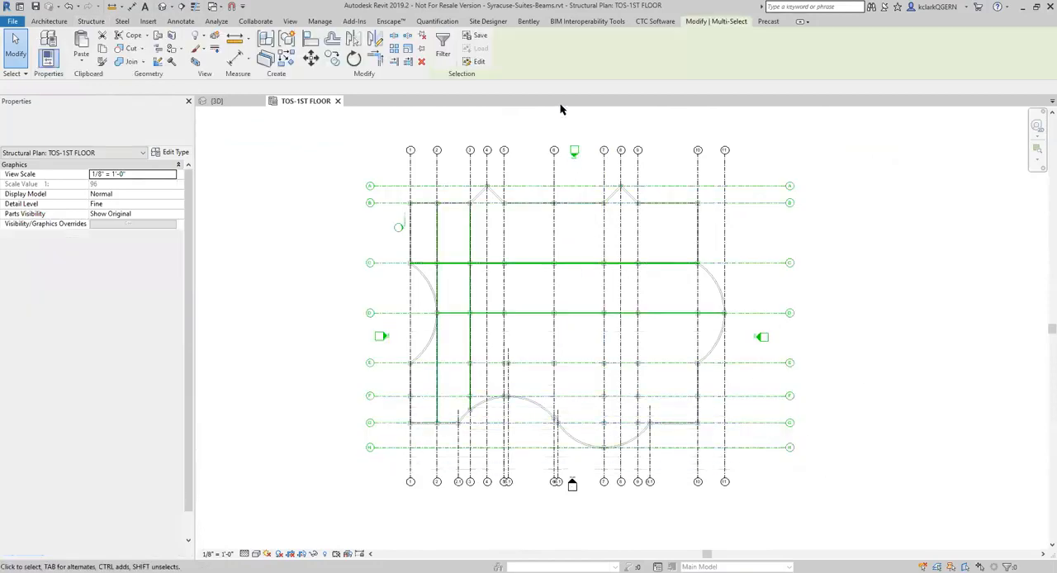
{"action": "left_click", "coordinate": [443, 45]}
{"action": "left_click", "coordinate": [501, 200]}
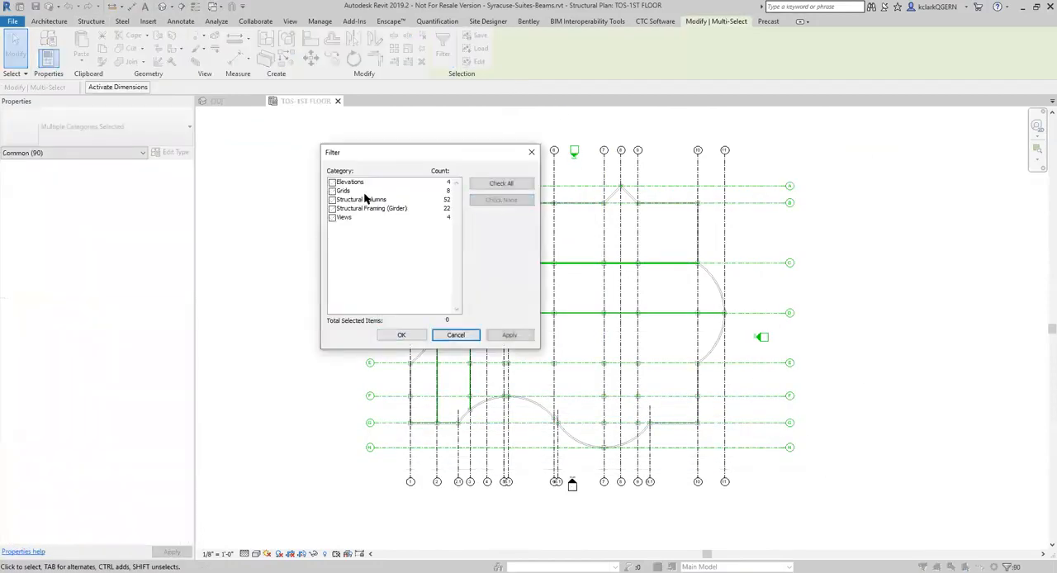
{"action": "left_click", "coordinate": [331, 209]}
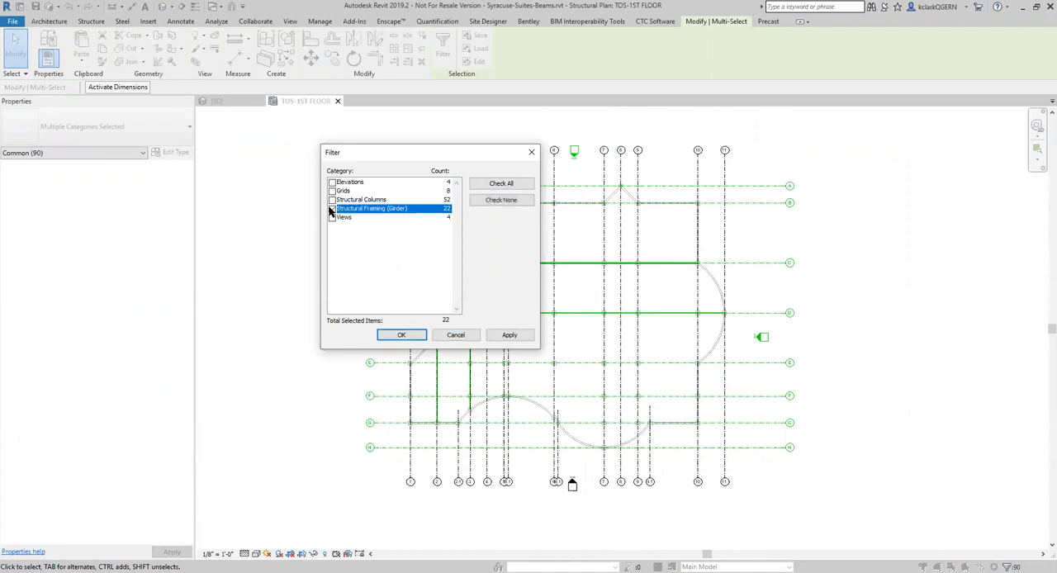
{"action": "left_click", "coordinate": [396, 335]}
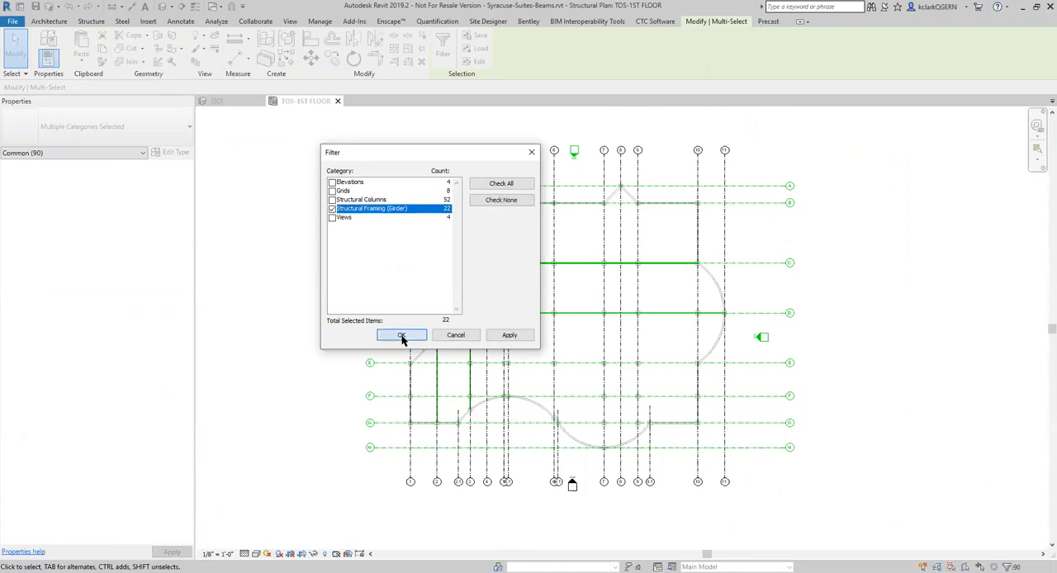
{"action": "left_click", "coordinate": [330, 295]}
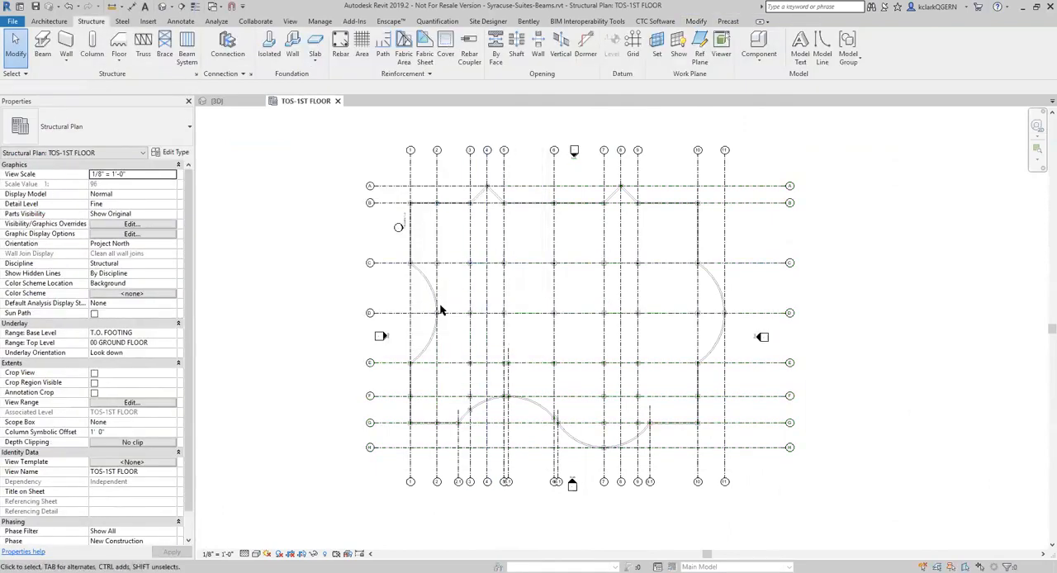
{"action": "scroll", "coordinate": [440, 308], "scroll_direction": "up", "scroll_amount": 3}
{"action": "scroll", "coordinate": [440, 308], "scroll_direction": "down", "scroll_amount": 2}
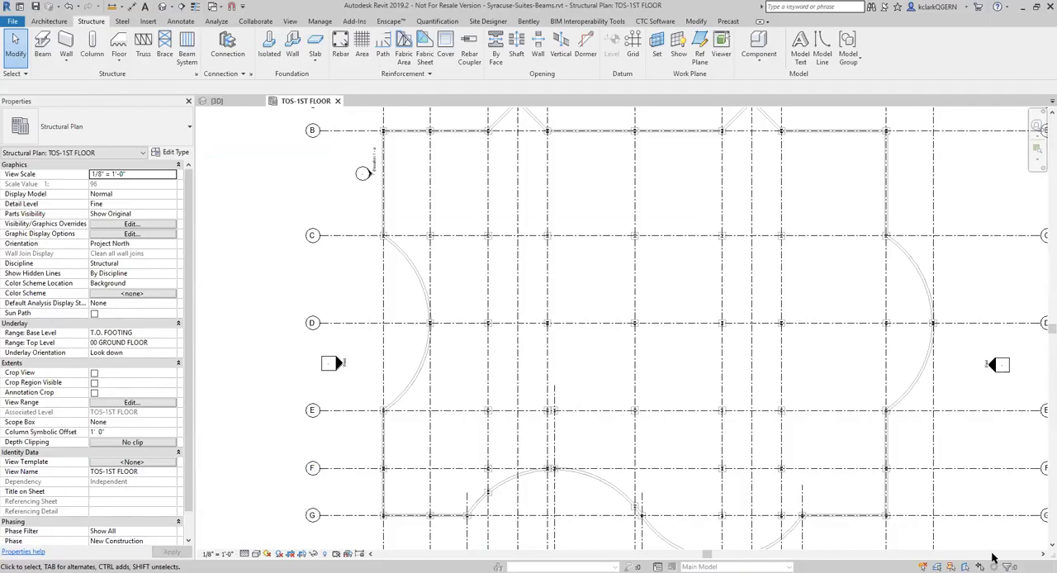
{"action": "left_click", "coordinate": [859, 553]}
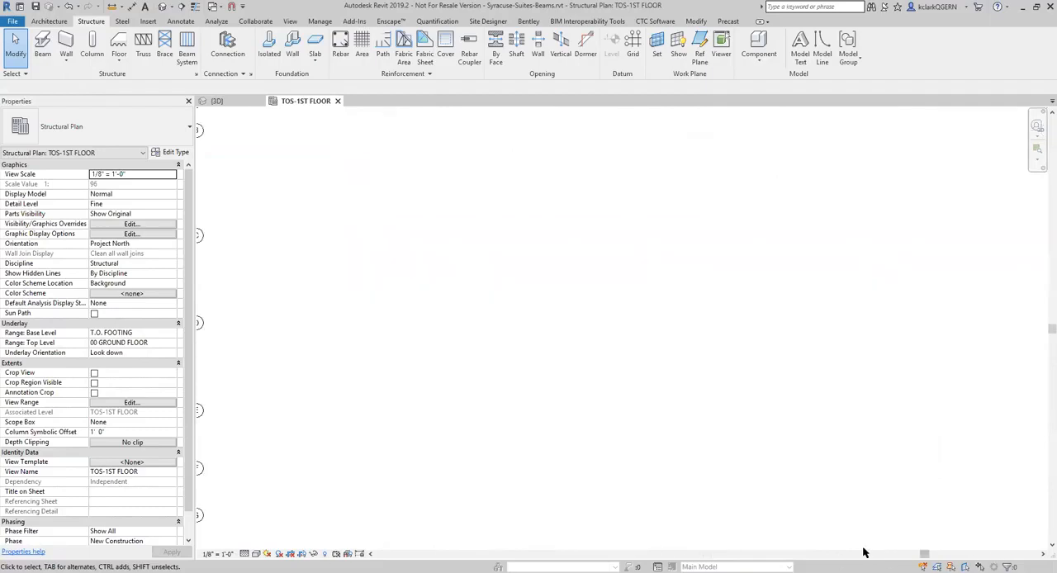